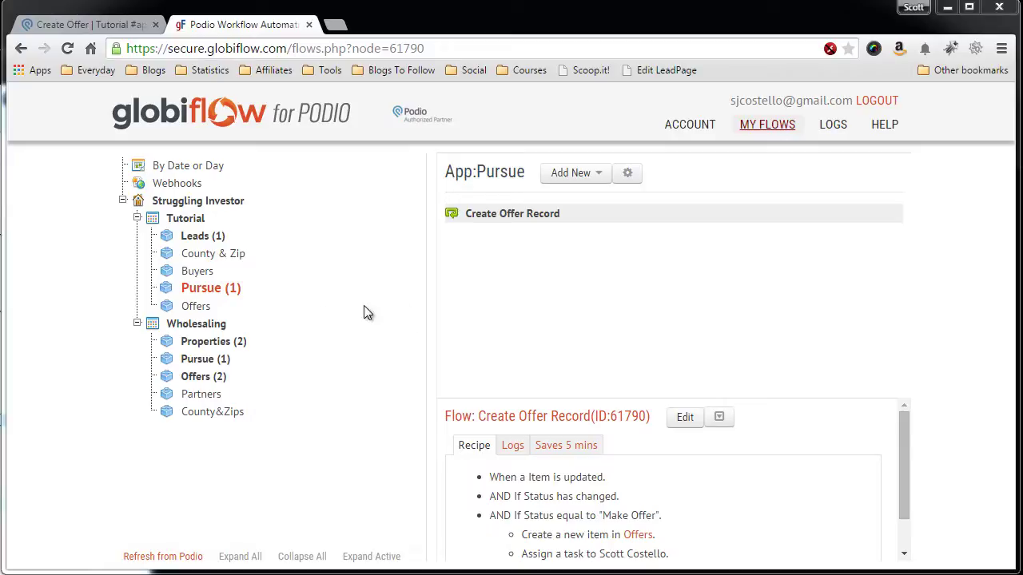
- Open the Offers app under Struggling Investor > Tutorial to view its empty flow list
left_click(195, 310)
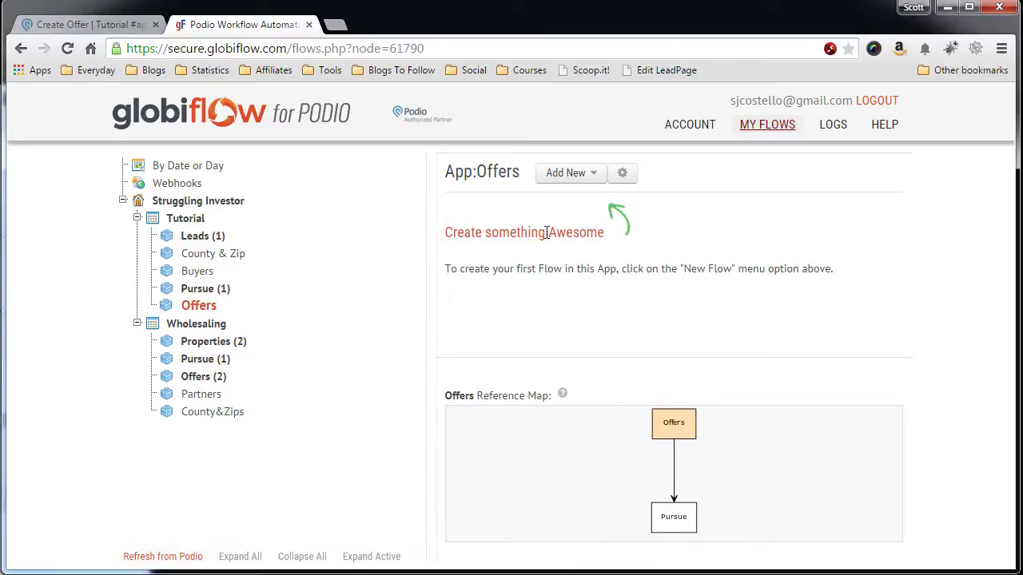
- Start a new Offers flow with the Item Created trigger and scroll to the Actions list
left_click(578, 175)
left_click(576, 211)
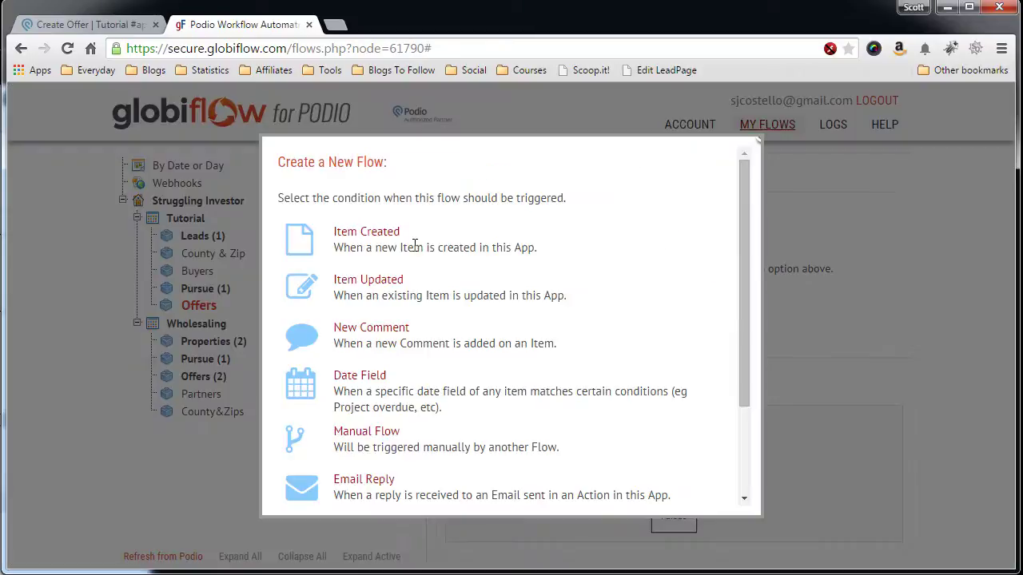
left_click(383, 239)
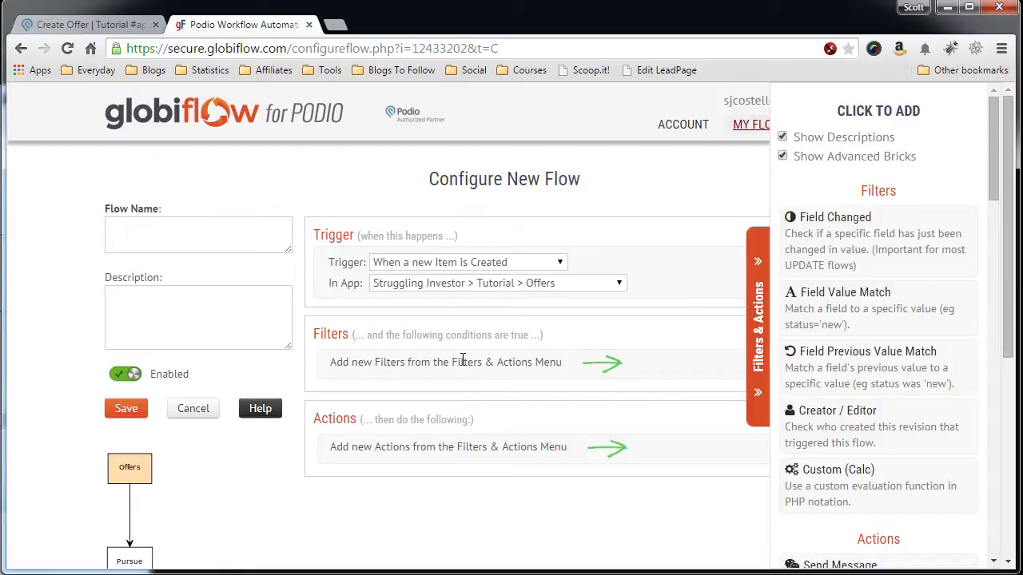
scroll(462, 360, "down", 1)
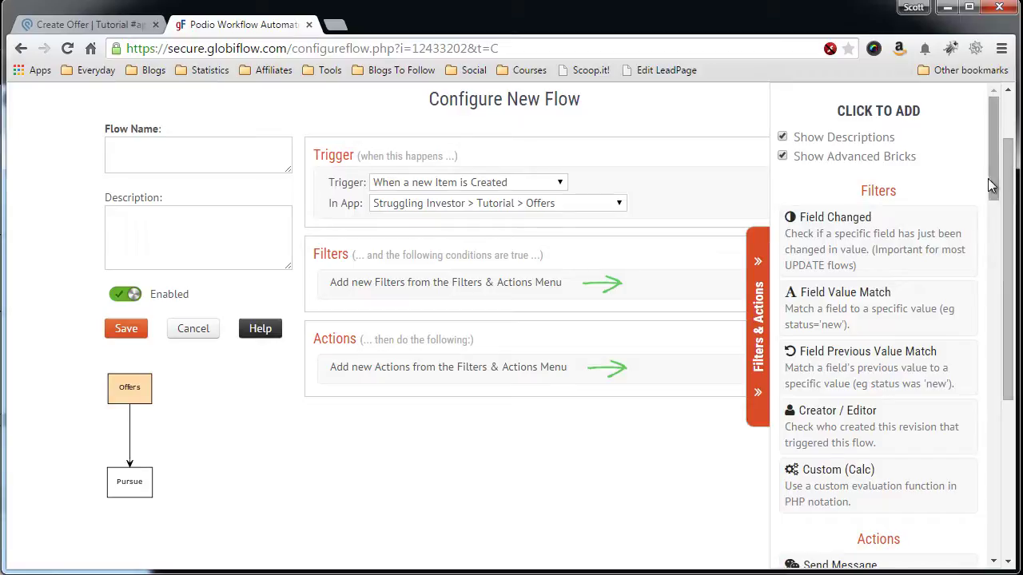
left_click_drag(996, 180, 1002, 252)
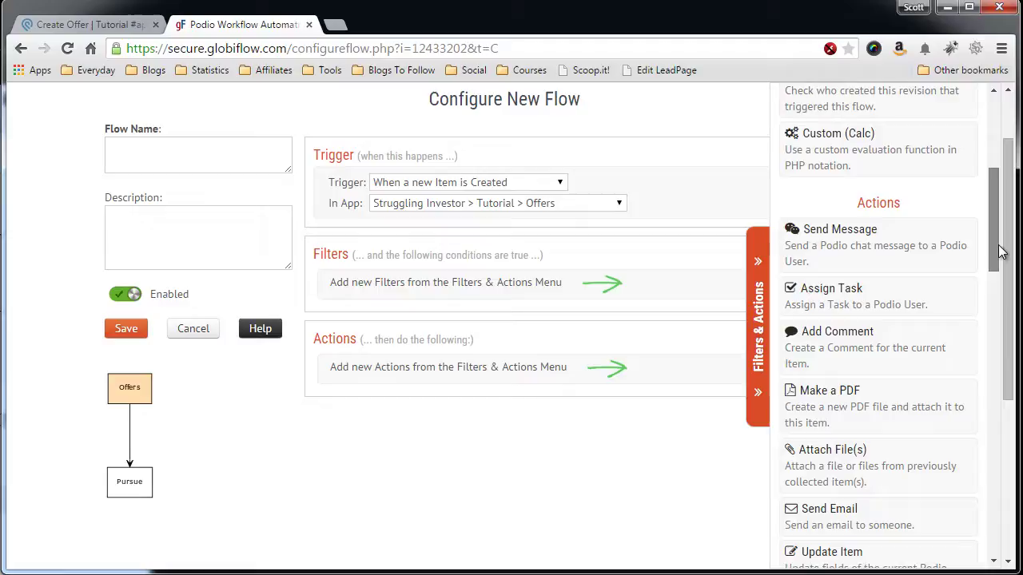
left_click_drag(1002, 252, 998, 358)
- Add a Get Referenced Item(s) action fetching Pursue items FORWARD via (Offer) Pursue Relationship
left_click(835, 401)
scroll(628, 316, "up", 3)
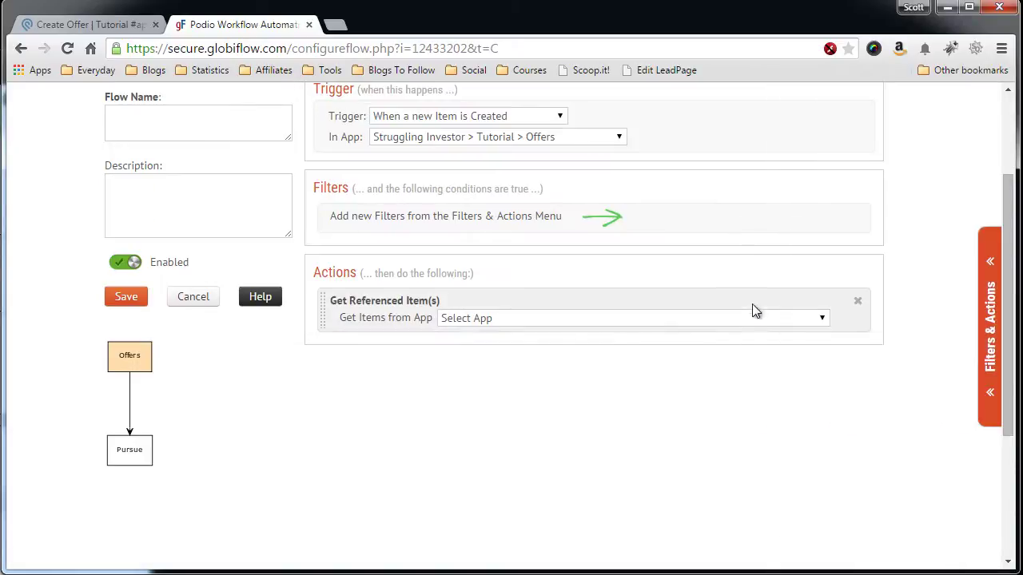
left_click(621, 322)
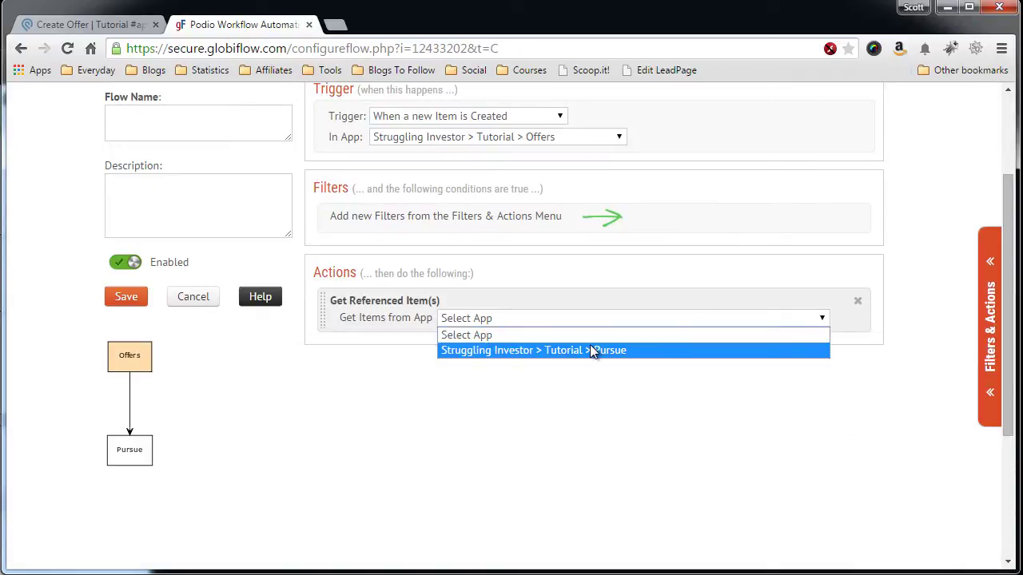
left_click(592, 351)
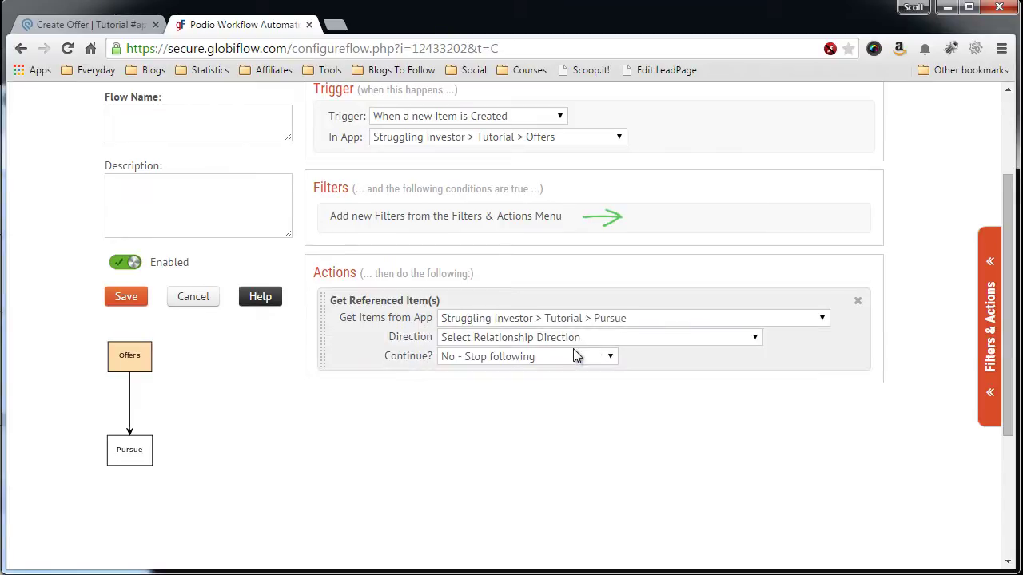
left_click(572, 338)
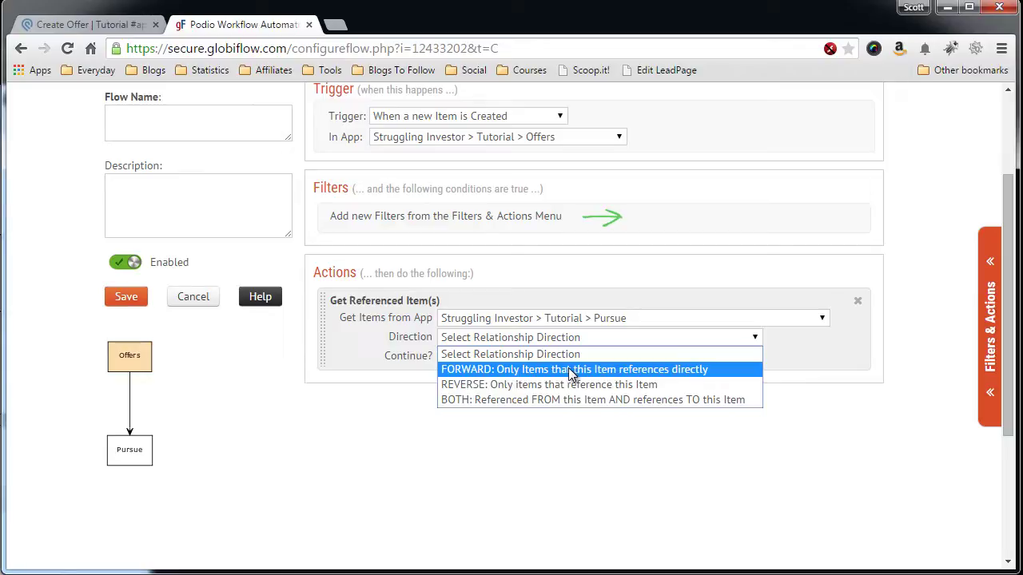
left_click(570, 369)
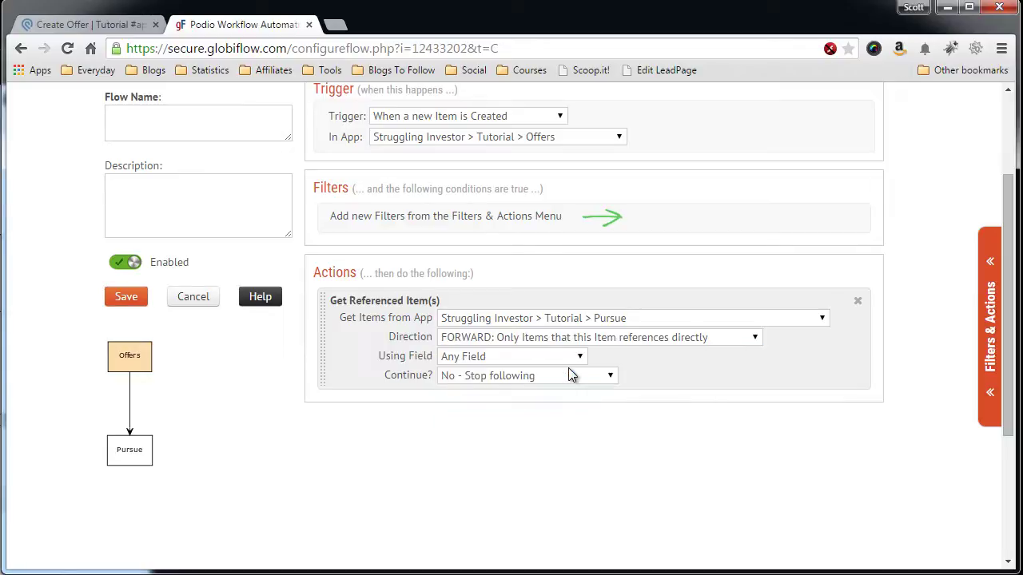
left_click(520, 358)
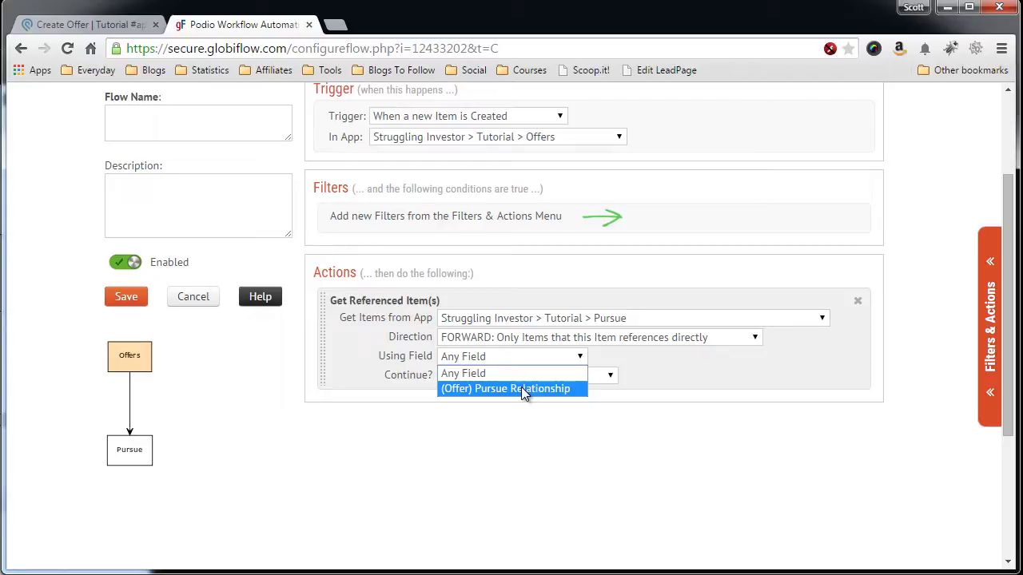
left_click(523, 390)
scroll(533, 308, "down", 1)
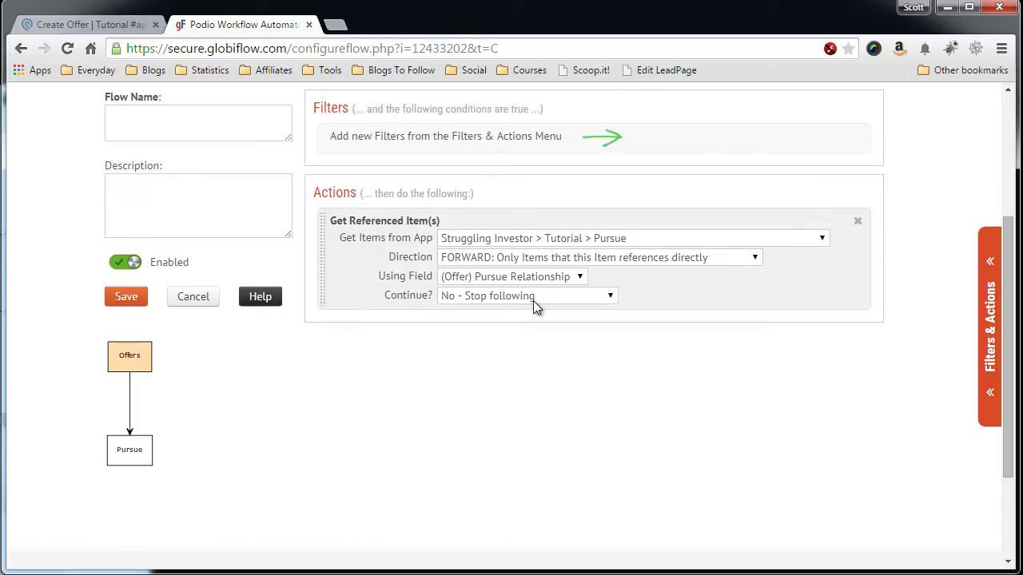
- Follow references on to Leads, FORWARD, through the (Item) Lead Relationship field
left_click(533, 300)
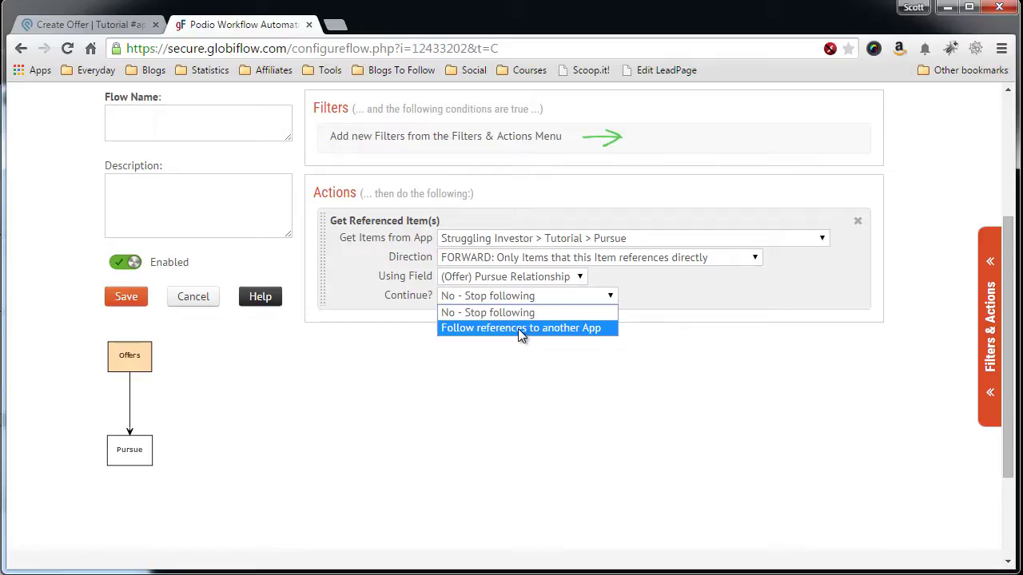
left_click(518, 328)
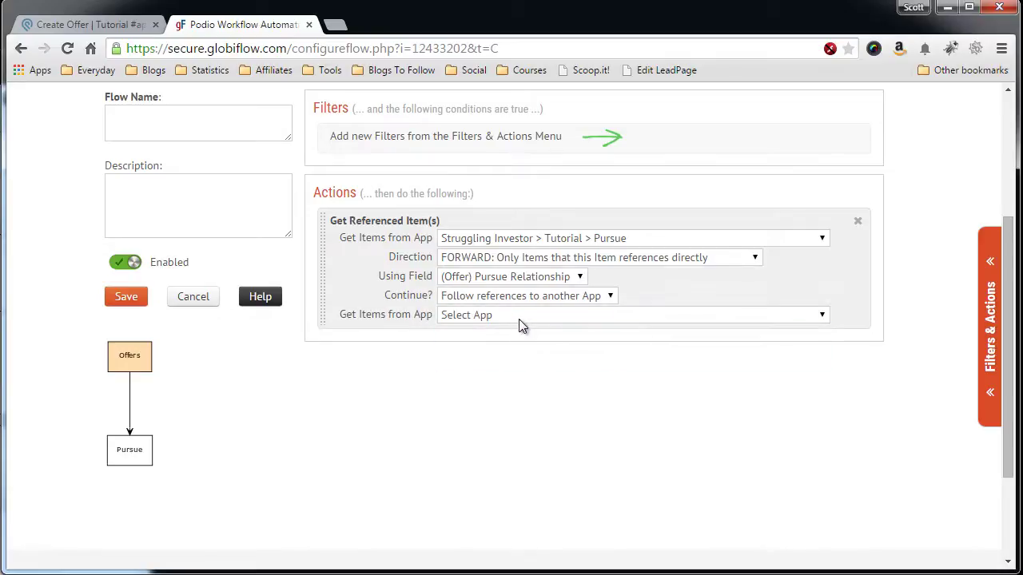
left_click(521, 320)
left_click(524, 347)
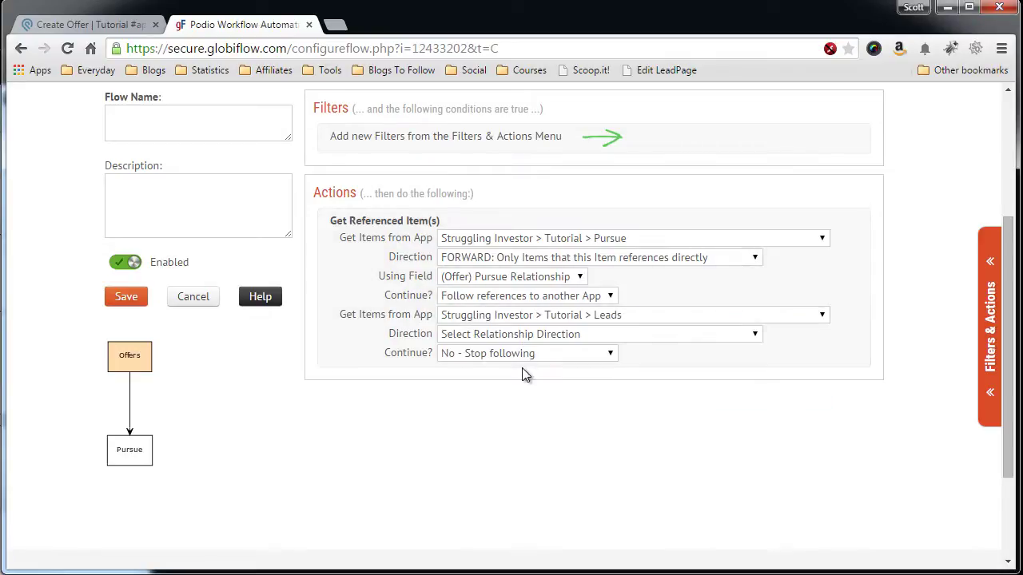
left_click(533, 335)
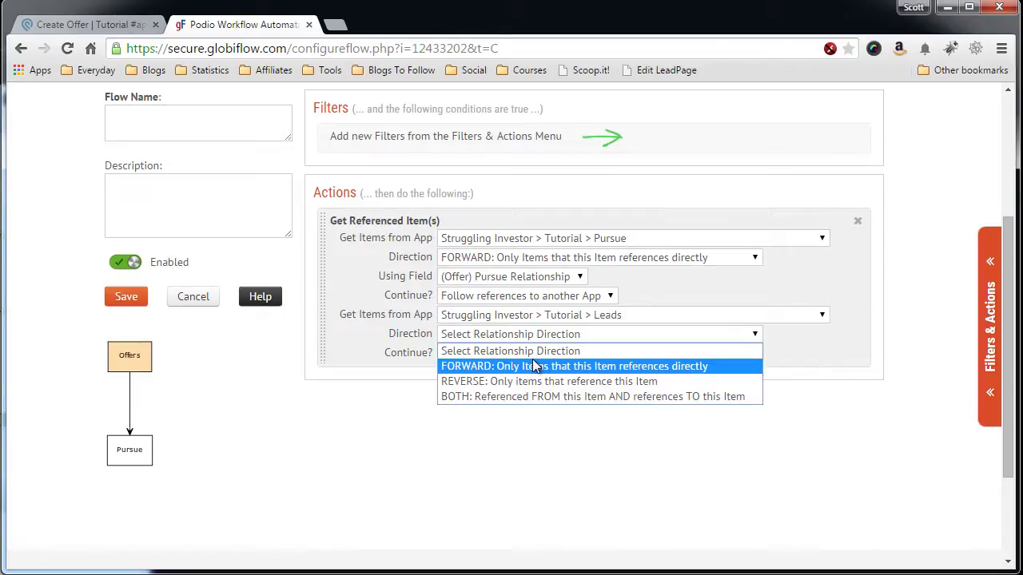
left_click(531, 364)
scroll(526, 395, "down", 1)
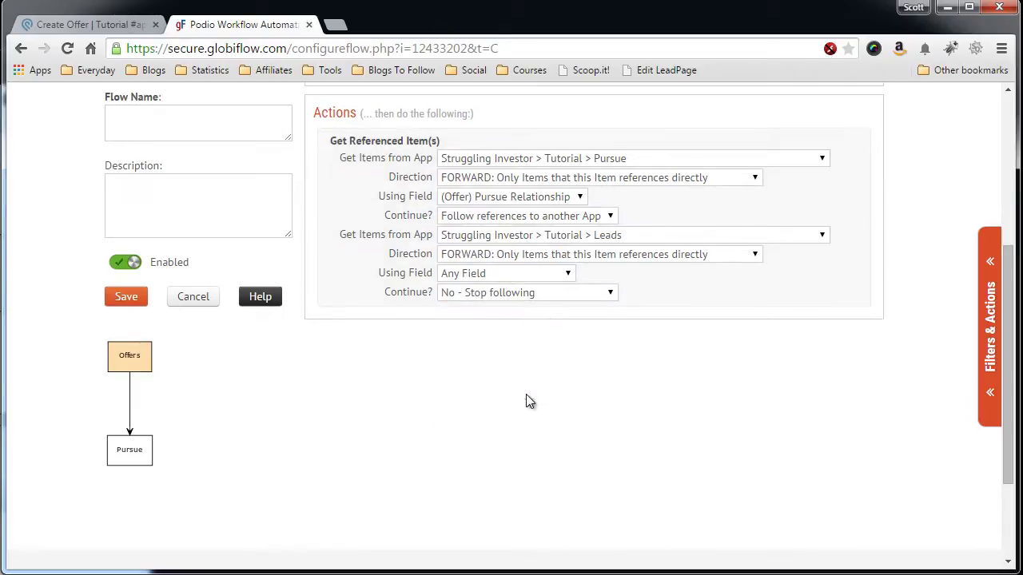
left_click(533, 274)
left_click(534, 304)
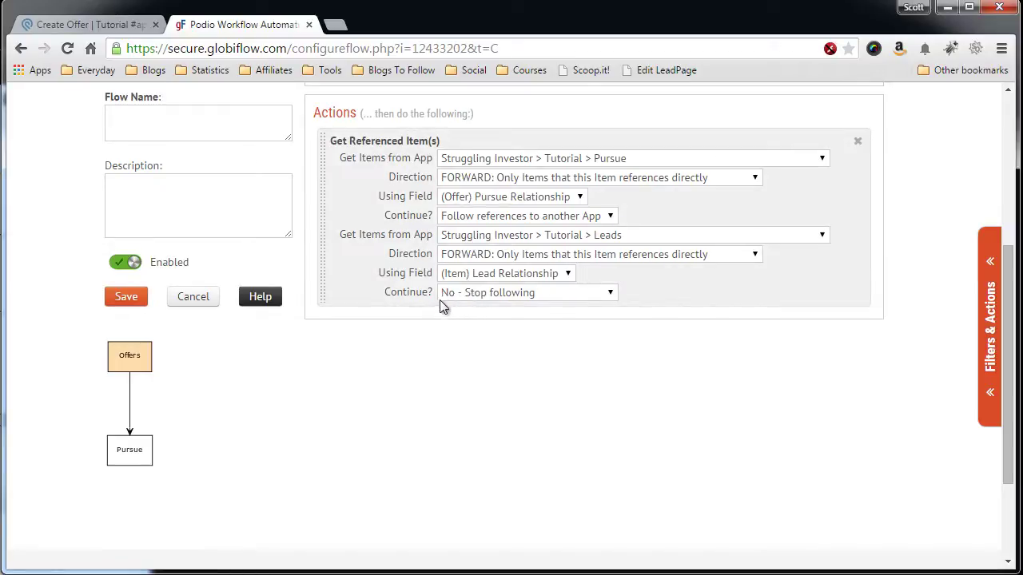
scroll(435, 303, "up", 1)
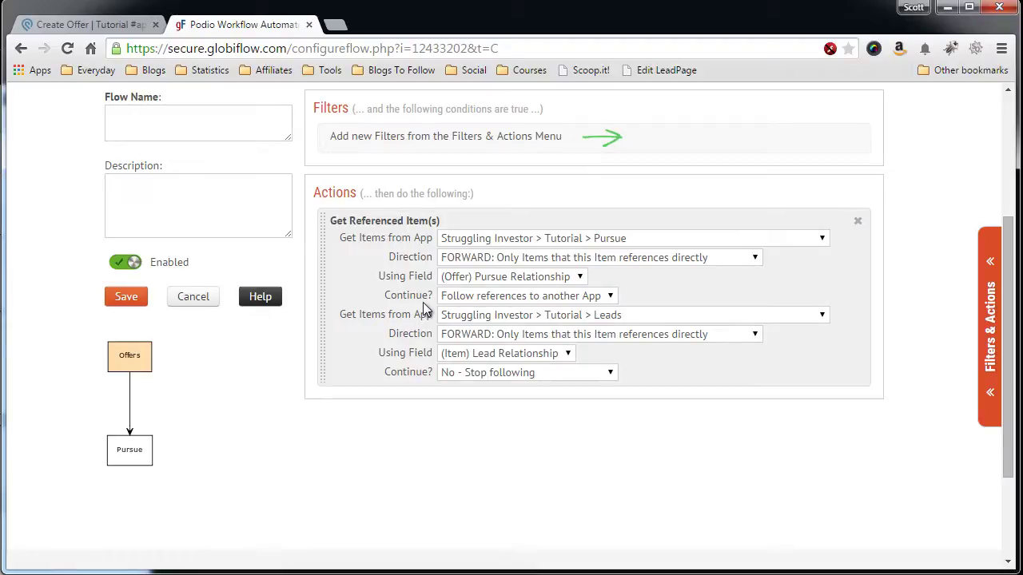
scroll(495, 180, "up", 1)
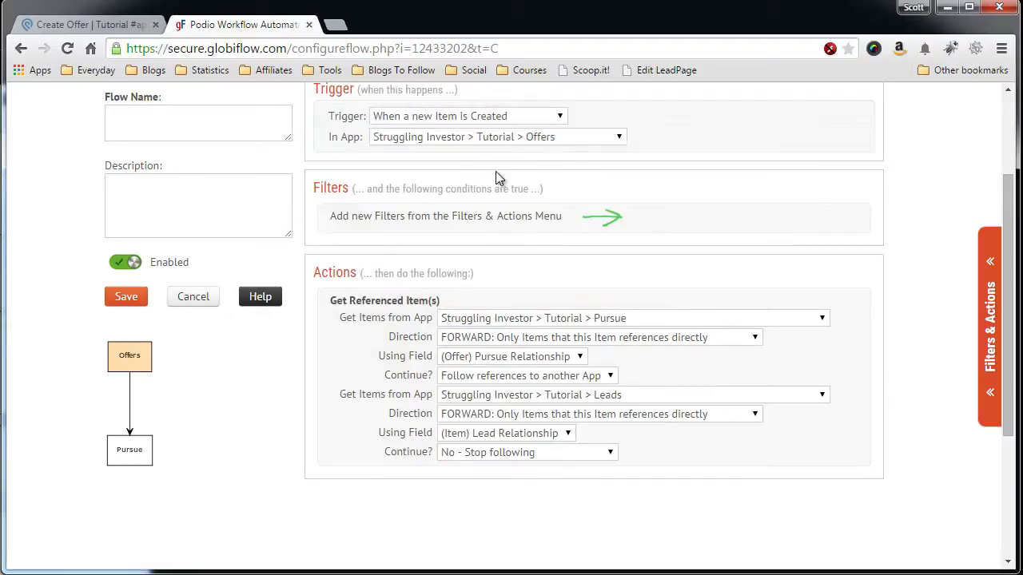
scroll(535, 258, "down", 1)
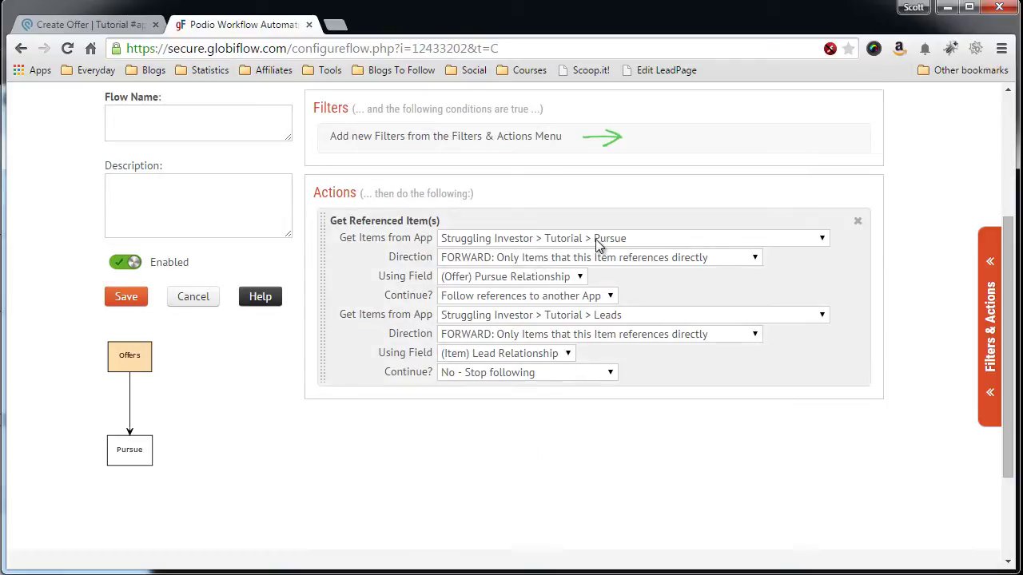
scroll(595, 272, "down", 1)
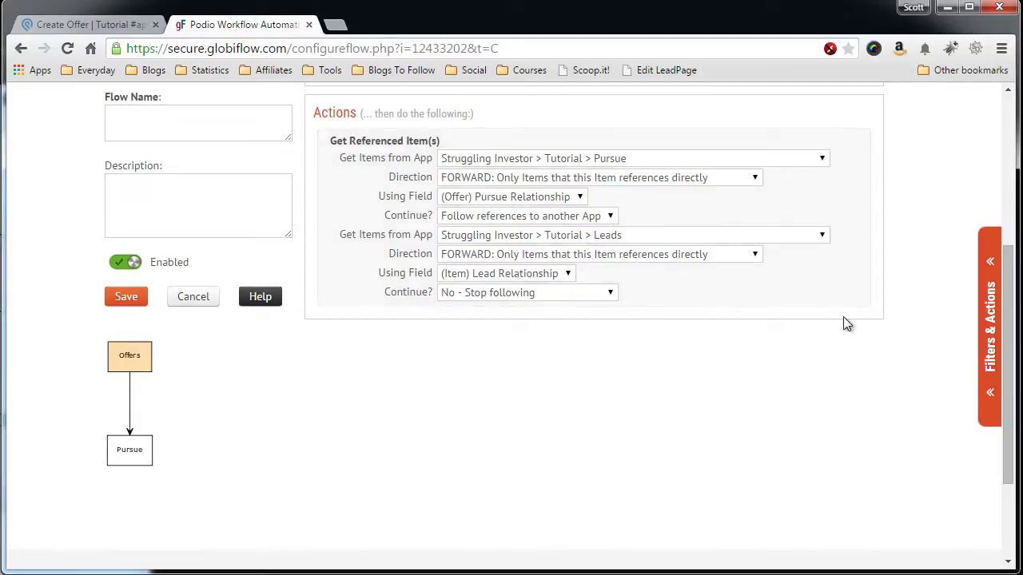
- Add a Create a PDF action to the flow
left_click(989, 315)
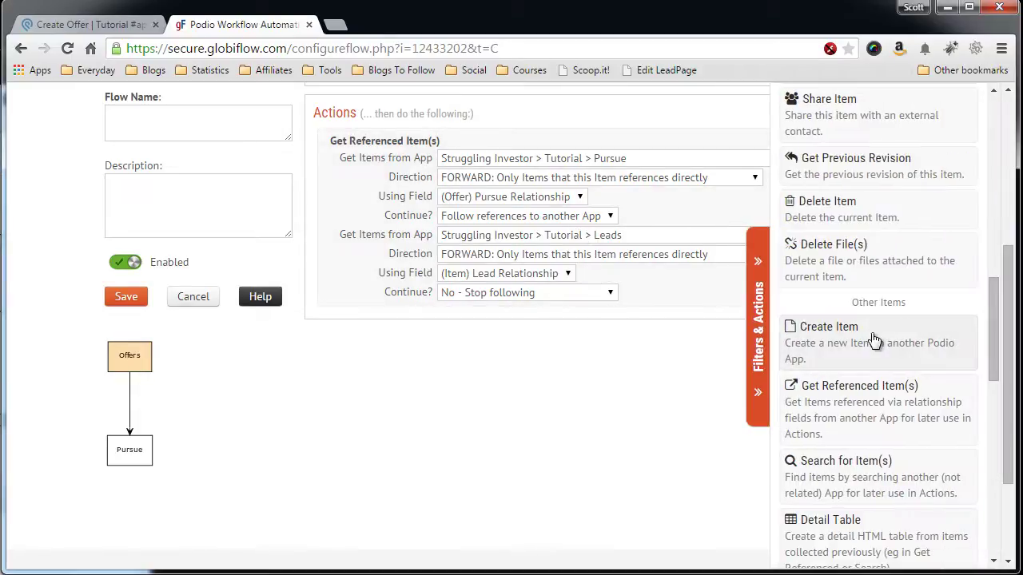
scroll(871, 340, "up", 3)
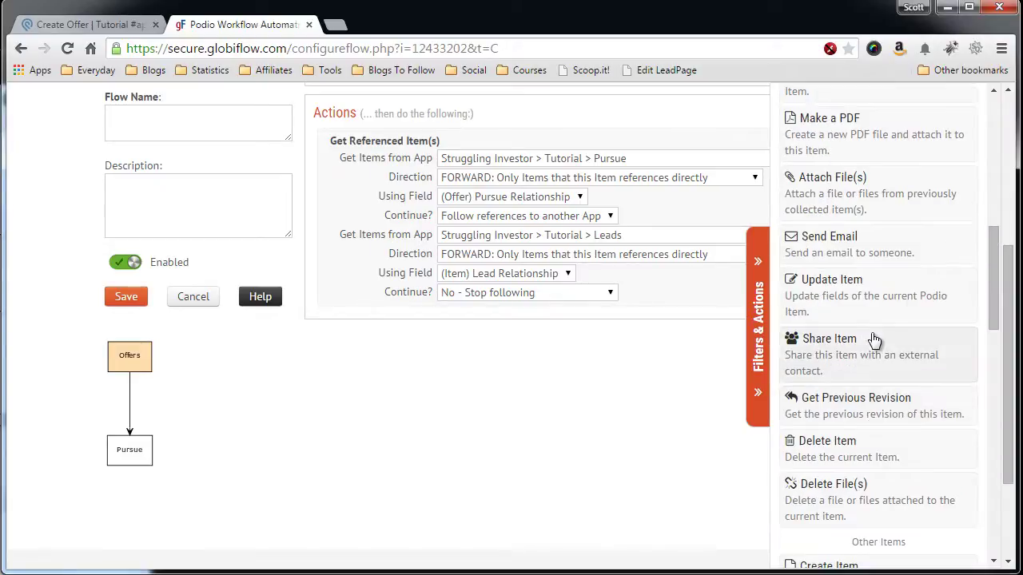
left_click(874, 141)
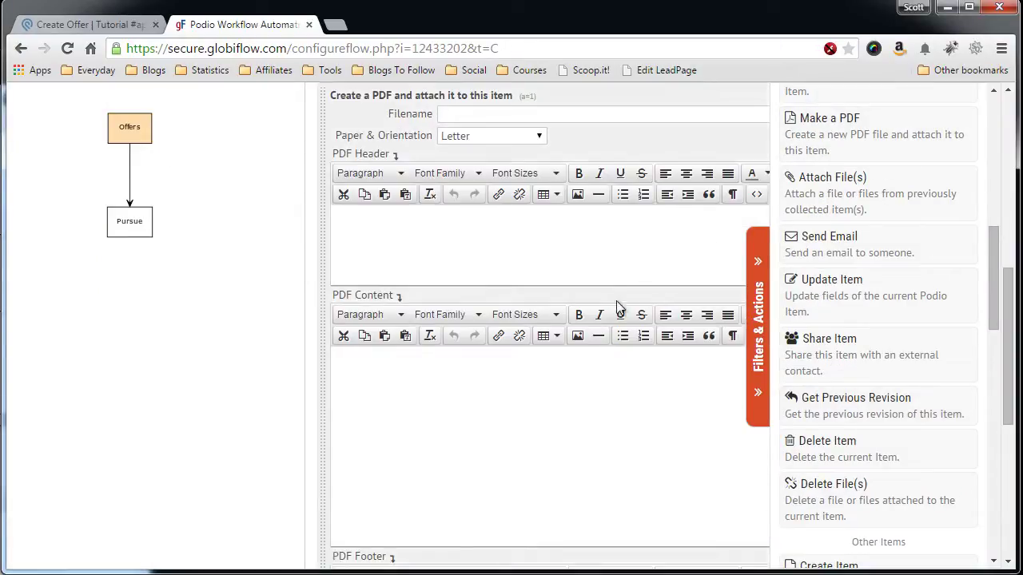
left_click(761, 310)
scroll(628, 319, "up", 1)
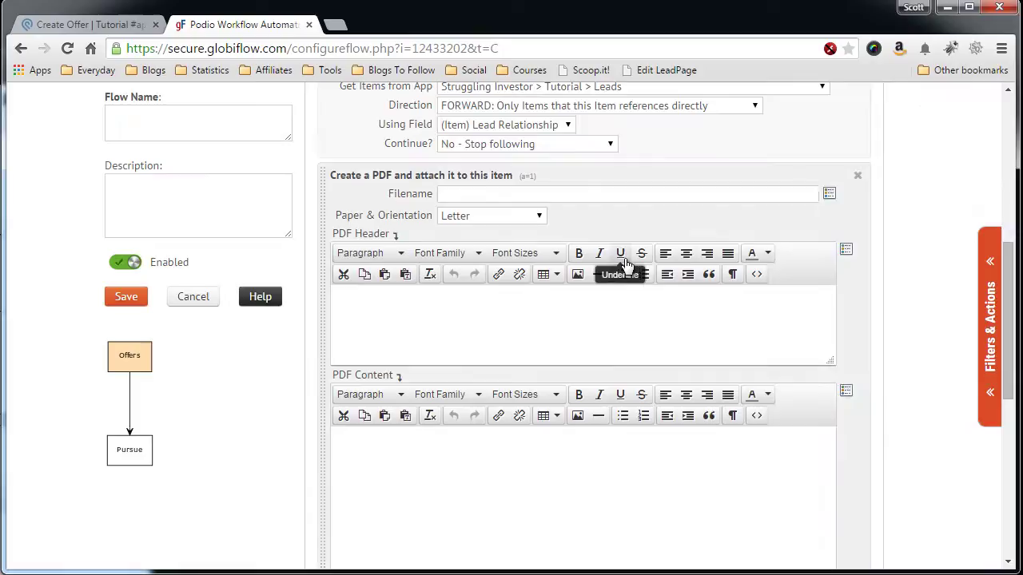
- Set the PDF filename to 'Offer Letter (' plus the Current Date token and ')'
left_click(648, 199)
type("Offer Letter (")
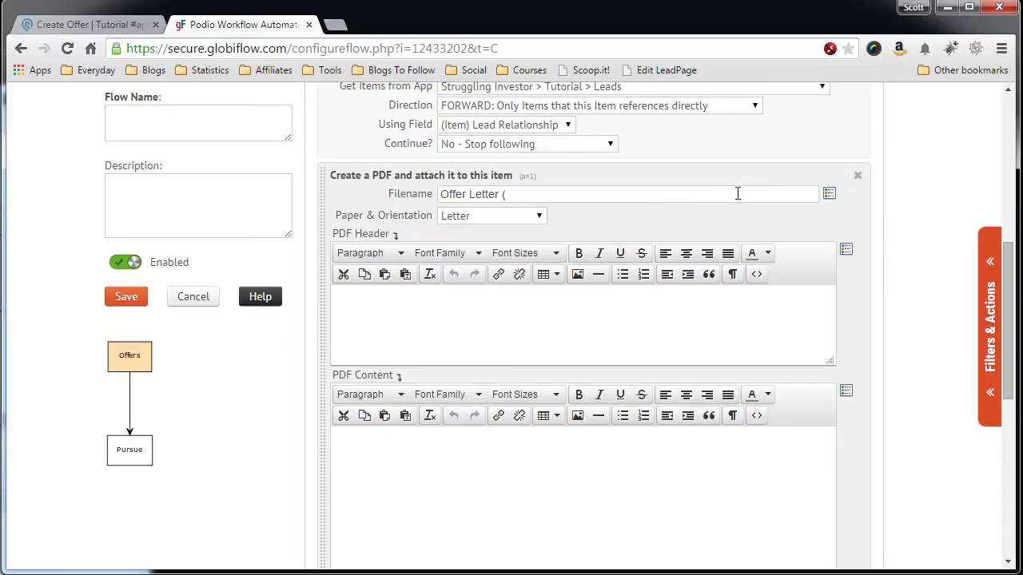
left_click(827, 199)
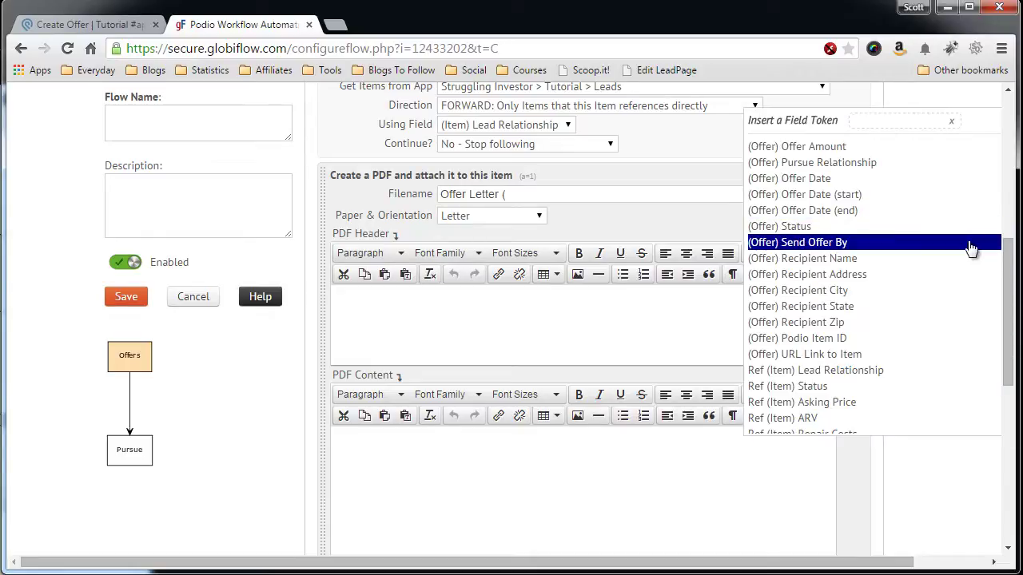
mouse_move(1008, 251)
left_mouse_down()
mouse_move(1009, 312)
mouse_move(1008, 253)
left_mouse_up()
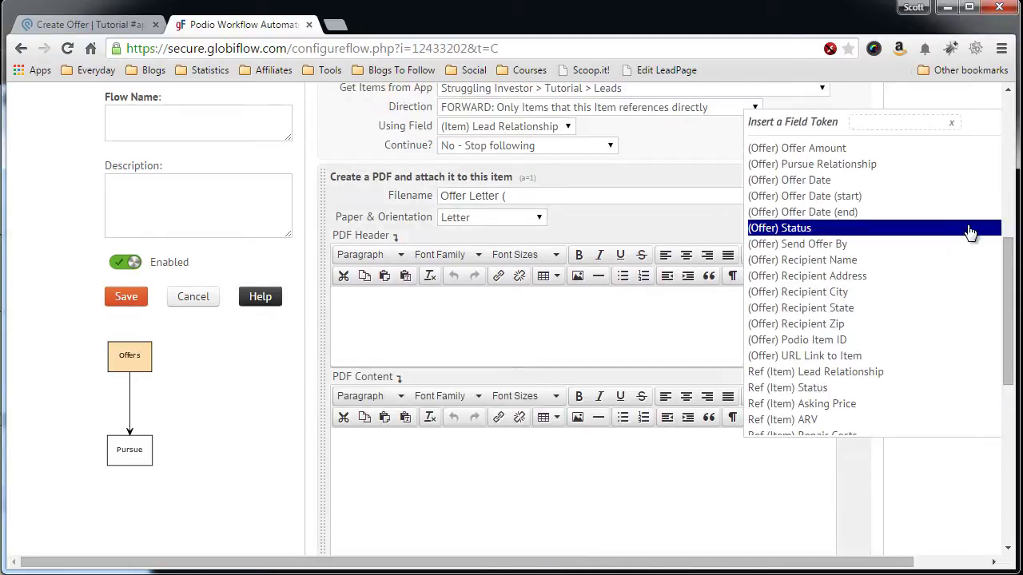
scroll(937, 274, "down", 2)
scroll(906, 303, "down", 4)
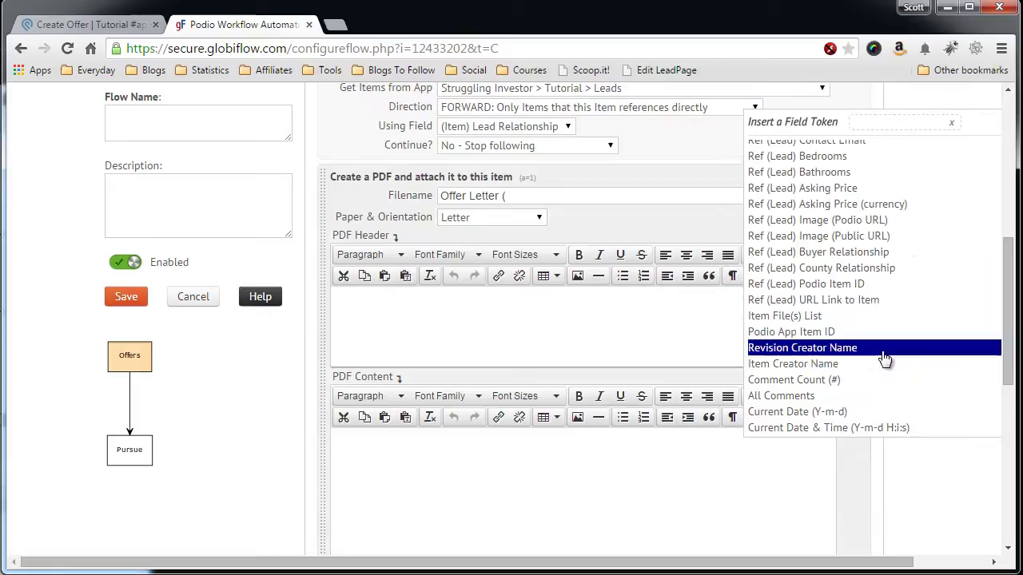
left_click(855, 412)
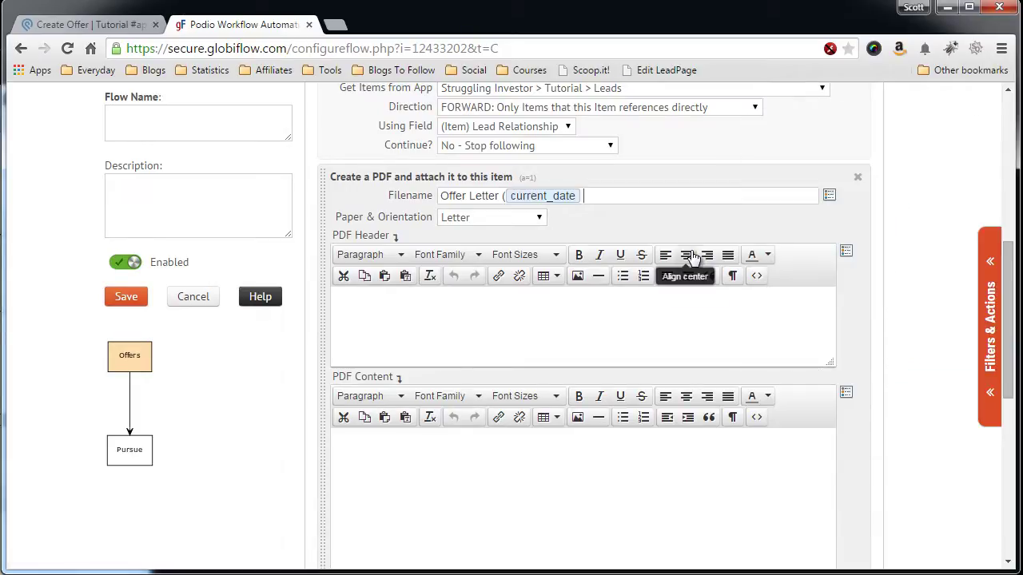
type(")")
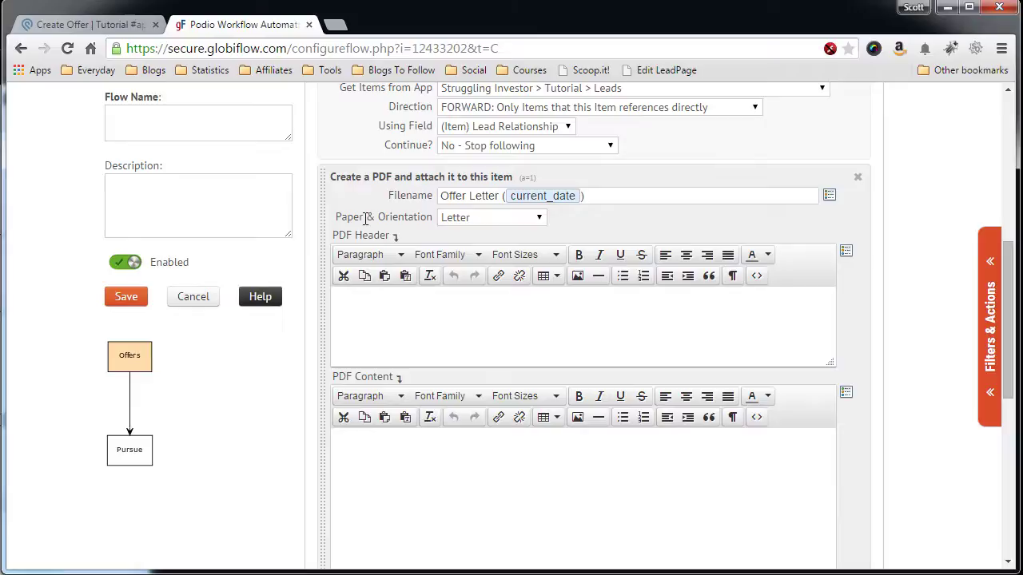
left_click(461, 220)
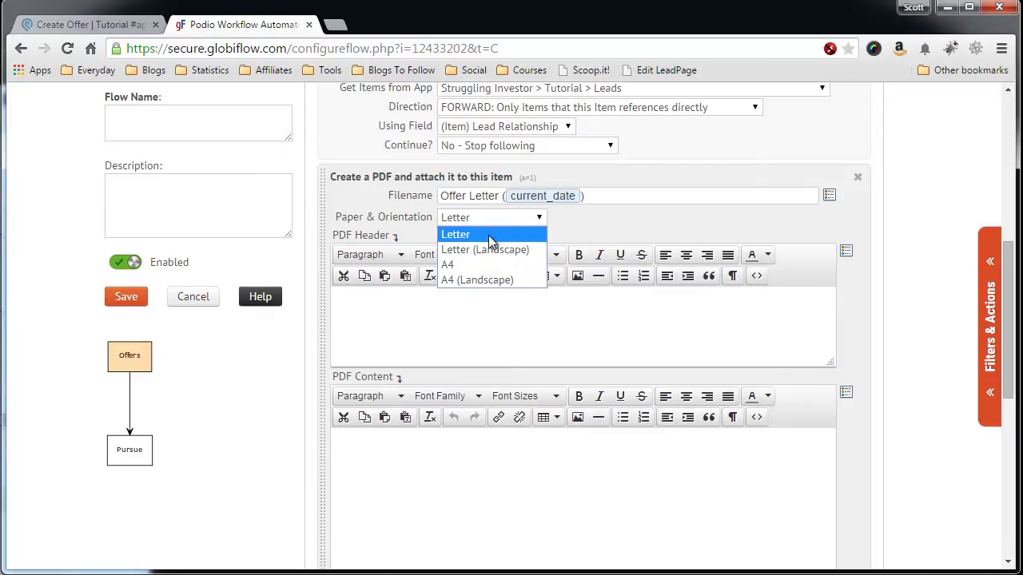
left_click(572, 229)
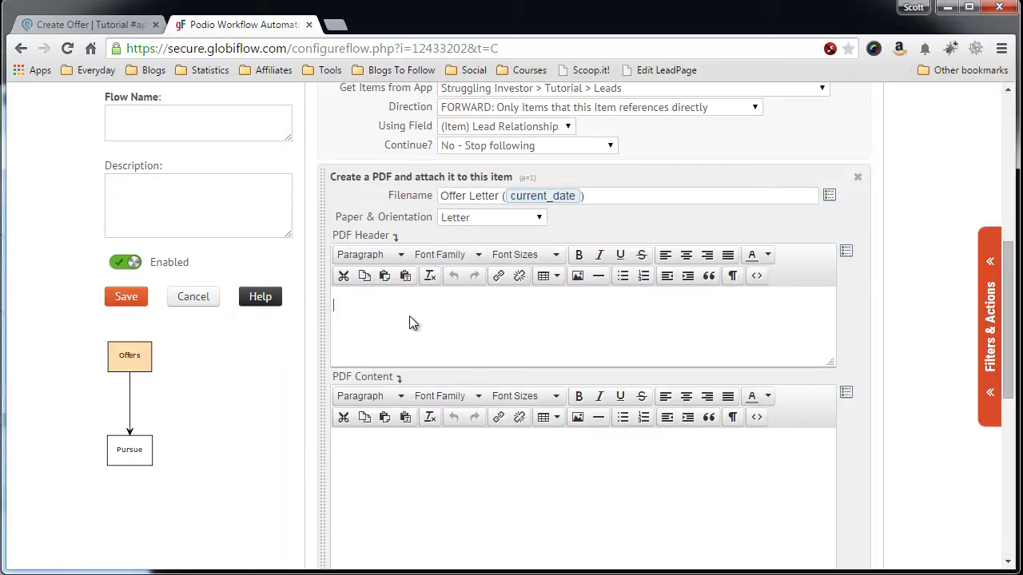
scroll(416, 324, "down", 1)
scroll(440, 390, "down", 1)
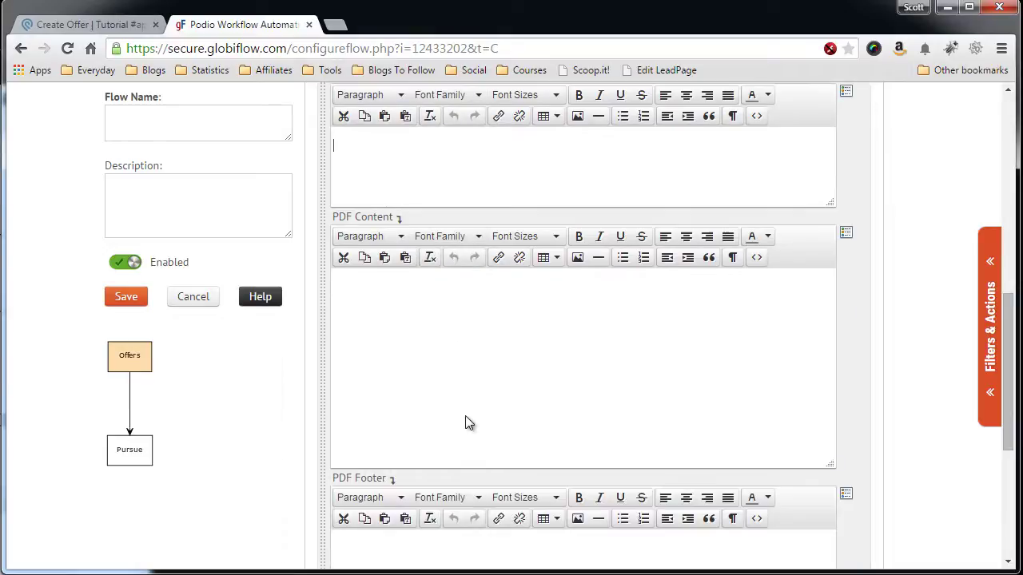
scroll(469, 416, "down", 1)
scroll(512, 359, "up", 1)
scroll(518, 359, "down", 1)
scroll(519, 359, "up", 1)
- Copy the entire offer letter text in Word, then minimize Word
key("alt+Tab")
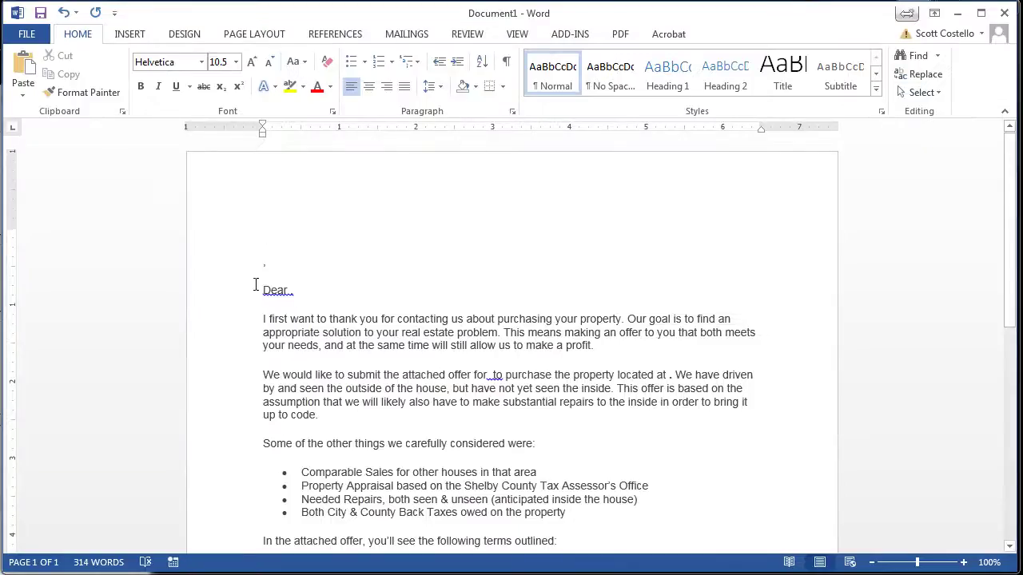
key("ctrl+a")
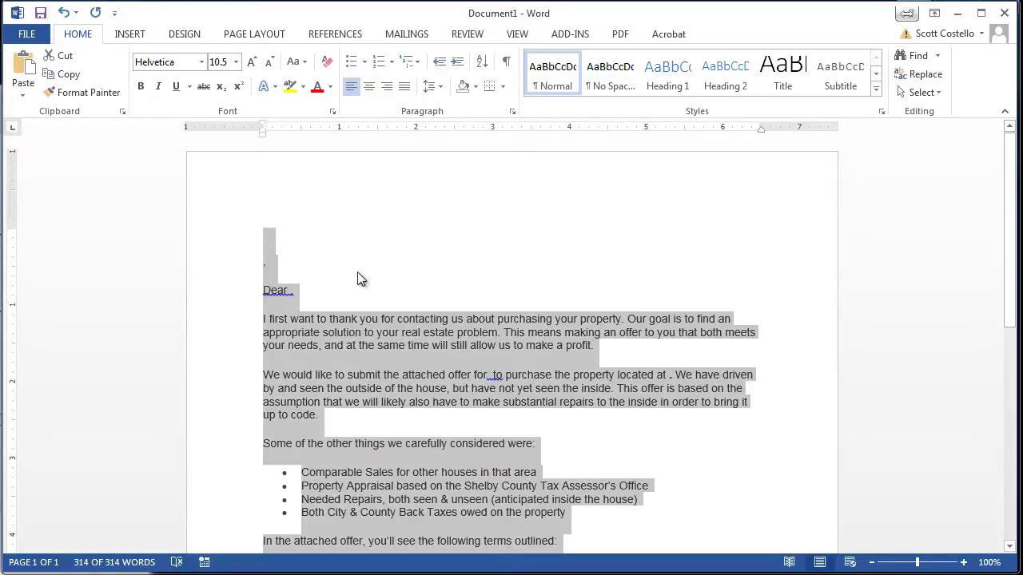
right_click(499, 317)
left_click(537, 343)
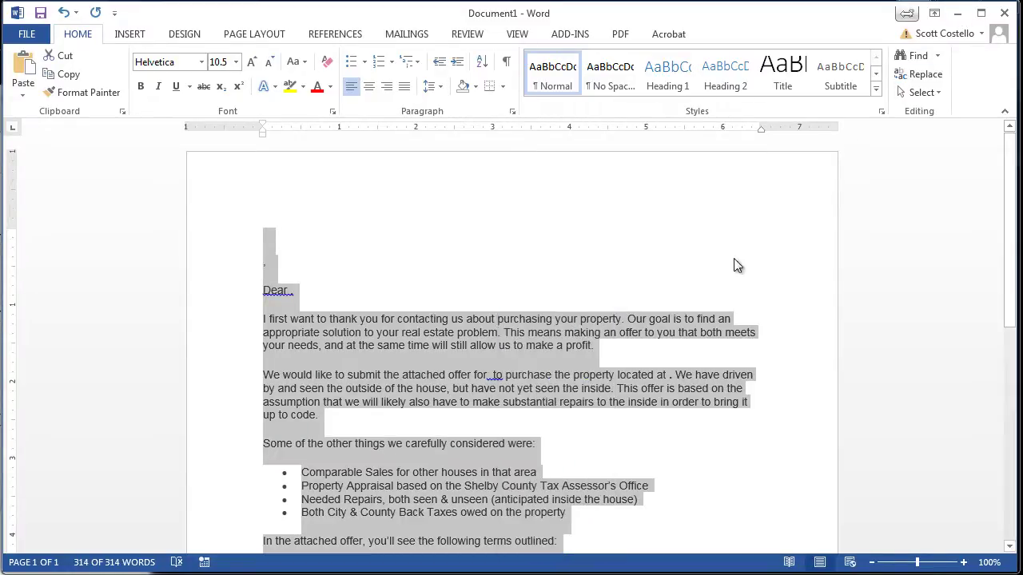
left_click(958, 17)
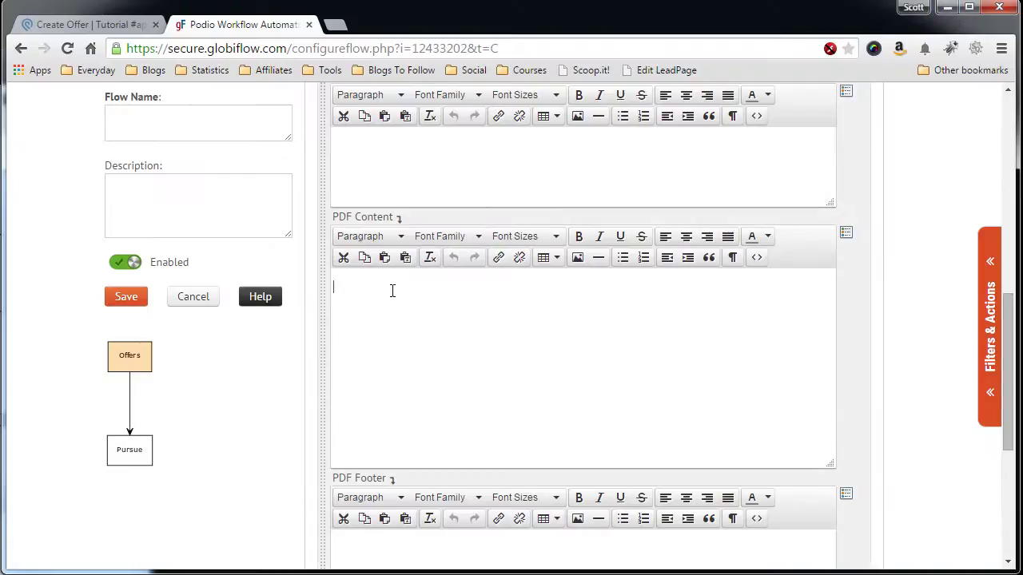
- Paste the copied offer letter into PDF Content with Ctrl+V after dismissing the clipboard warning
right_click(367, 290)
mouse_move(414, 359)
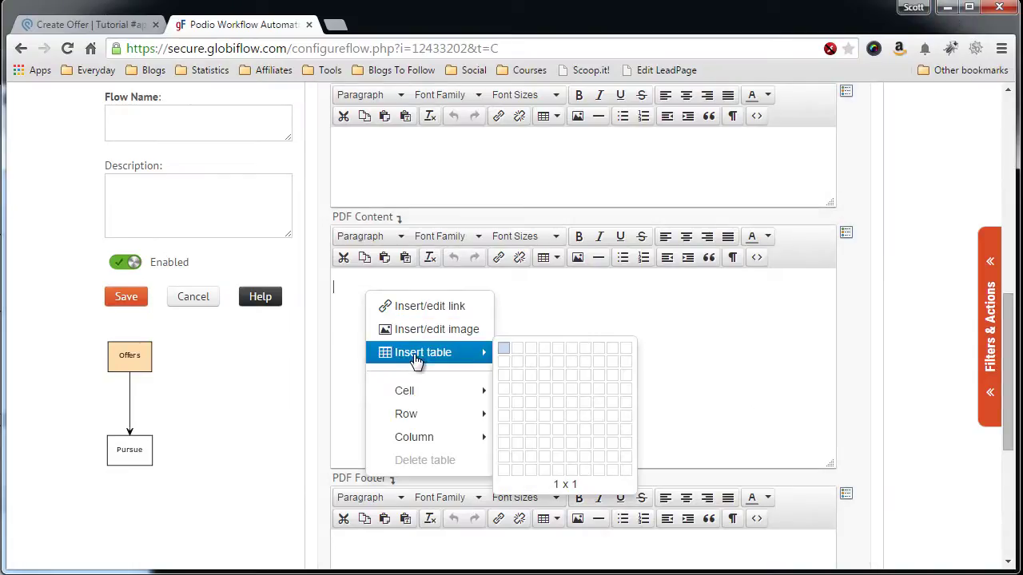
left_click(351, 287)
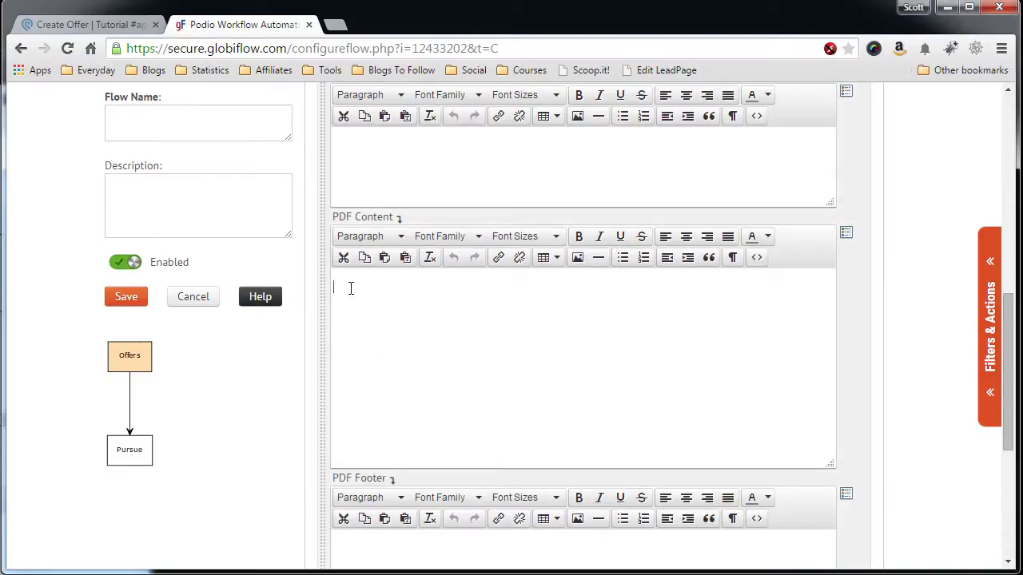
left_click(385, 259)
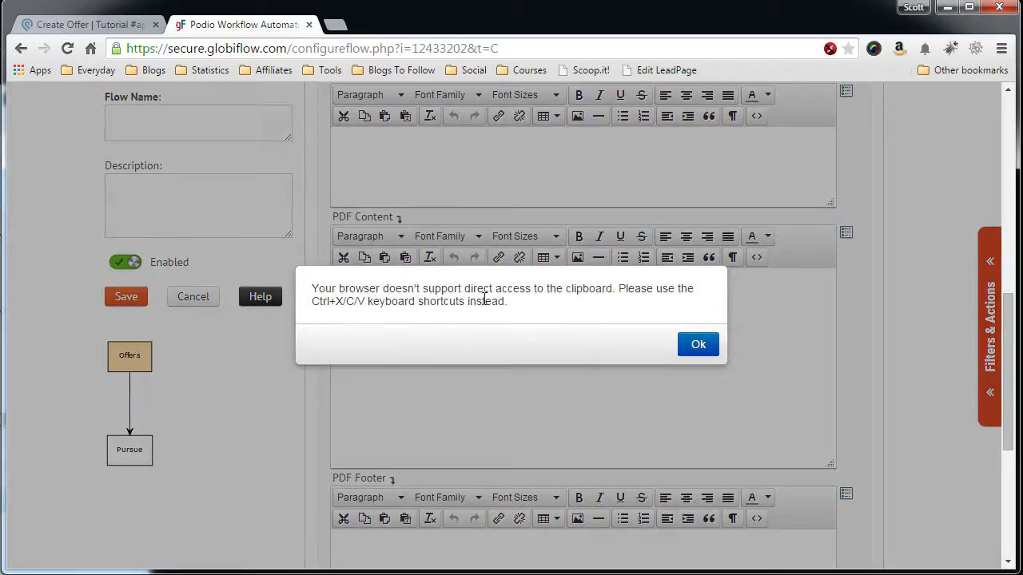
left_click(695, 345)
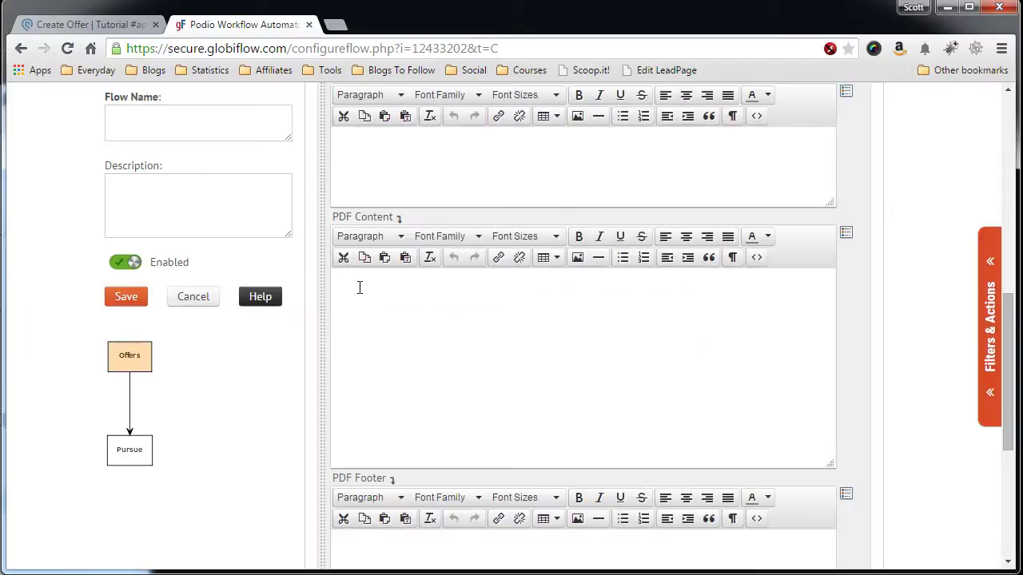
key("ctrl+v")
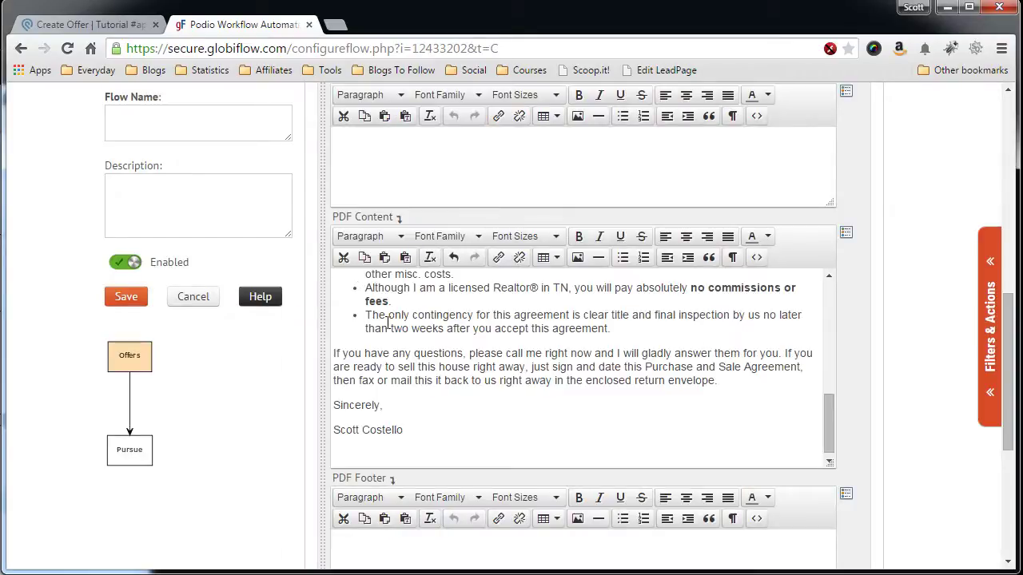
scroll(470, 362, "up", 5)
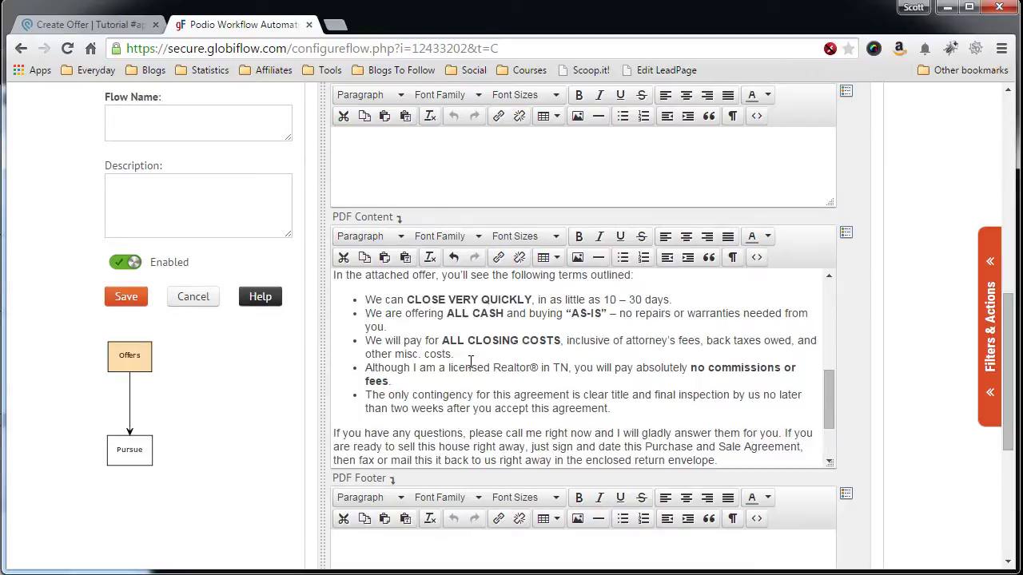
scroll(471, 362, "up", 2)
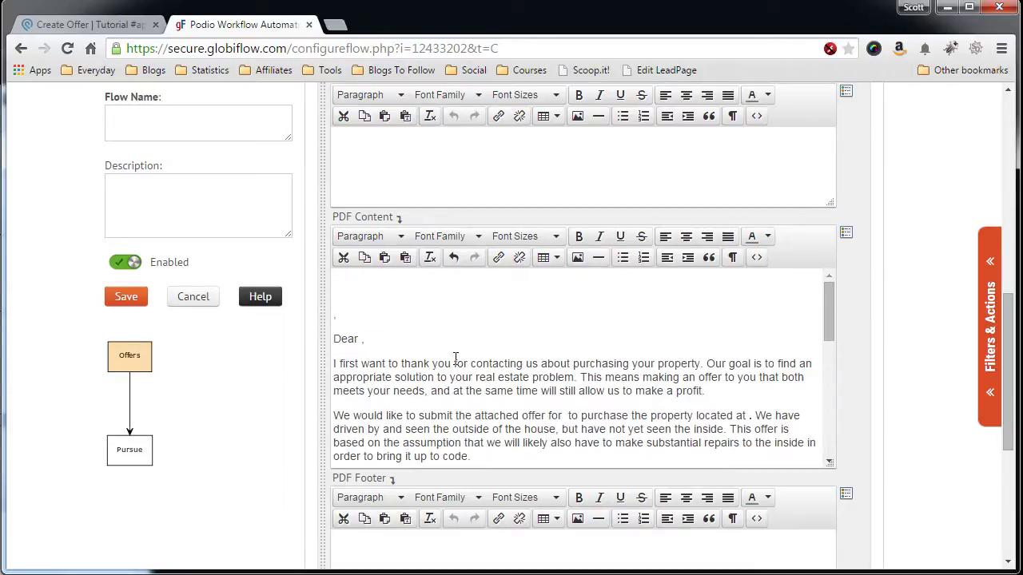
scroll(461, 361, "down", 1)
scroll(462, 361, "up", 3)
- Remove the stray first line and insert the Ref (Lead) Contact Name token after 'Dear'
left_click(395, 367)
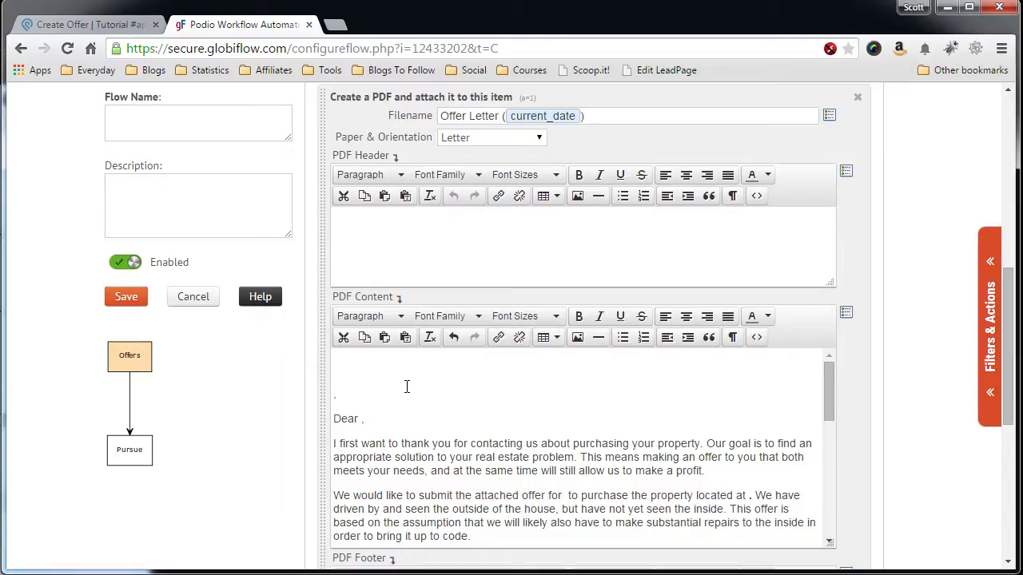
key("Delete")
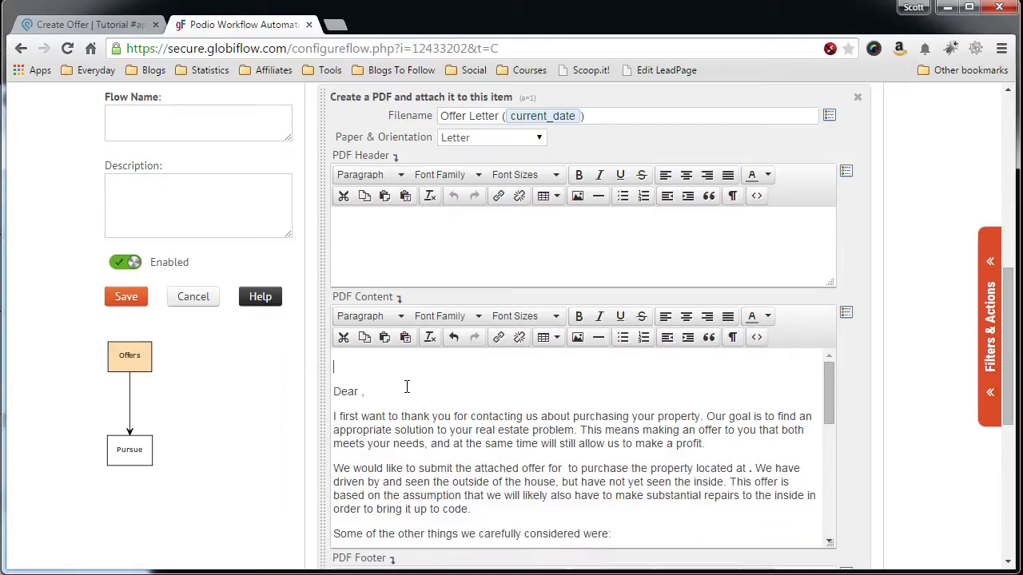
key("Delete")
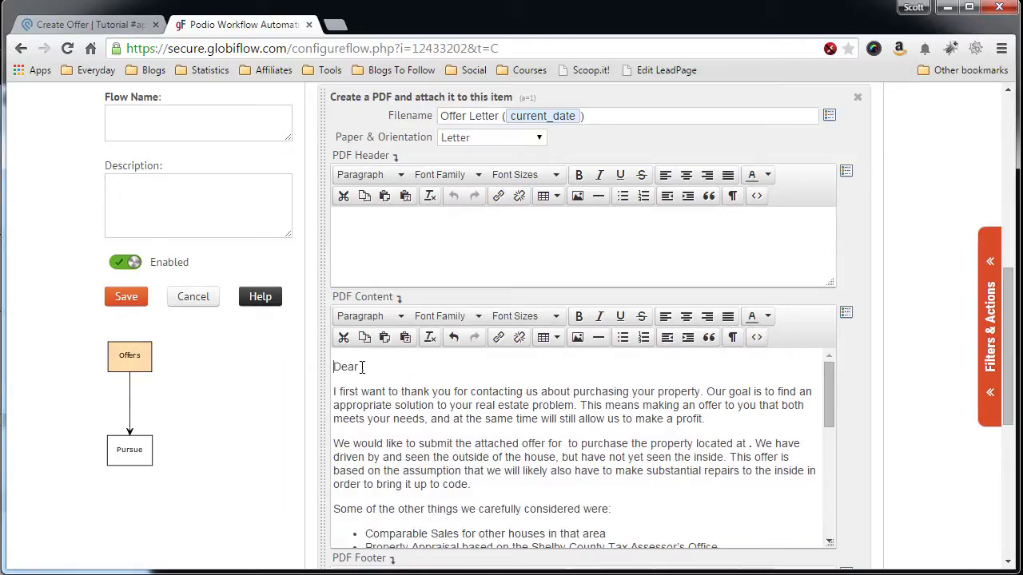
left_click(360, 367)
left_click(847, 314)
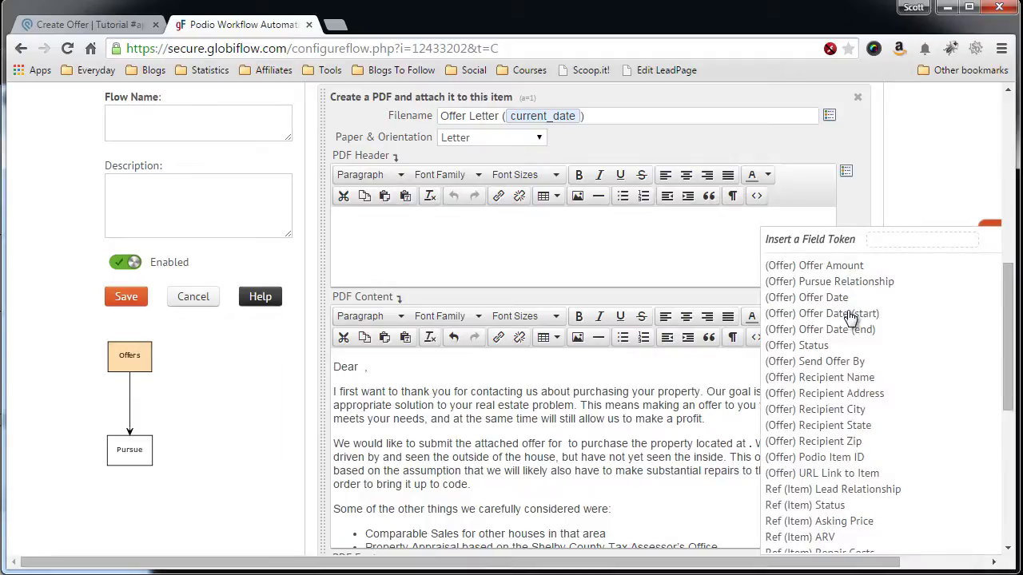
scroll(837, 421, "down", 1)
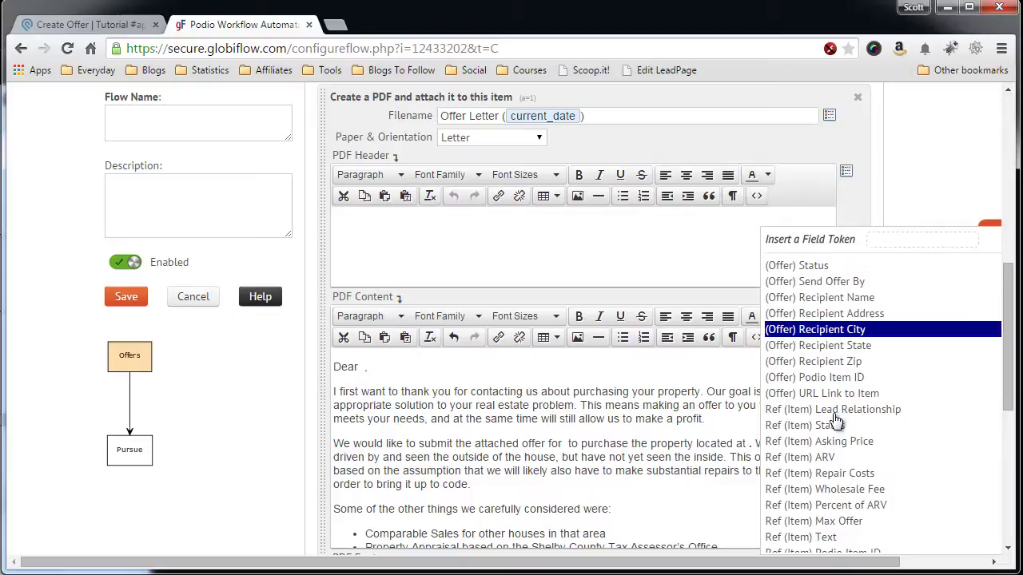
scroll(836, 421, "down", 3)
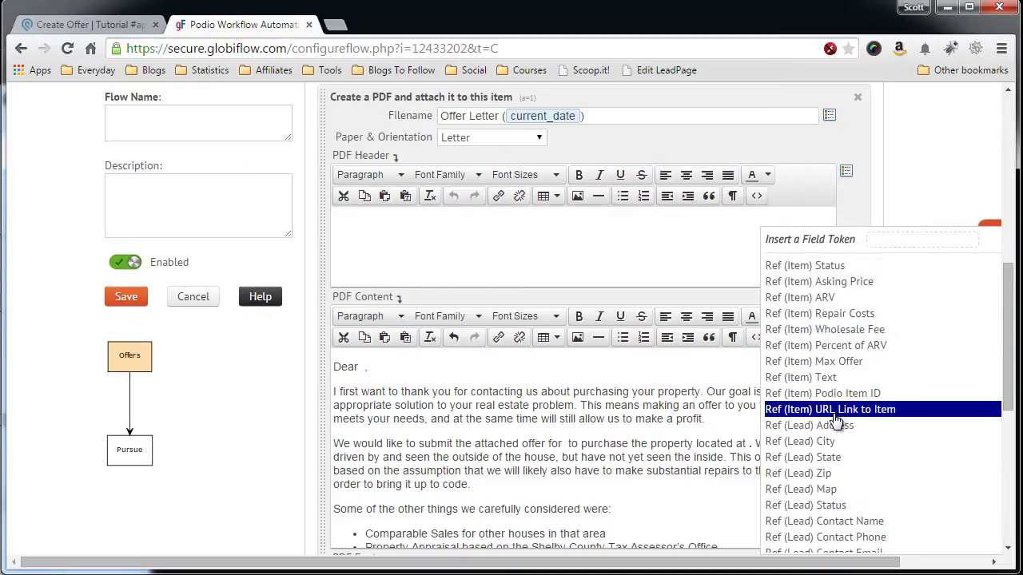
left_click(833, 442)
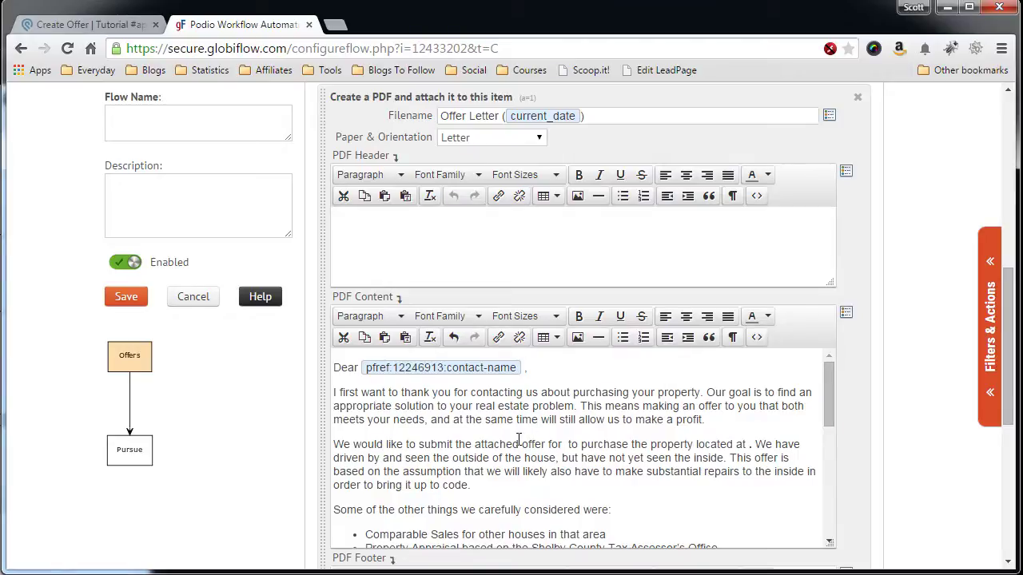
scroll(527, 435, "down", 1)
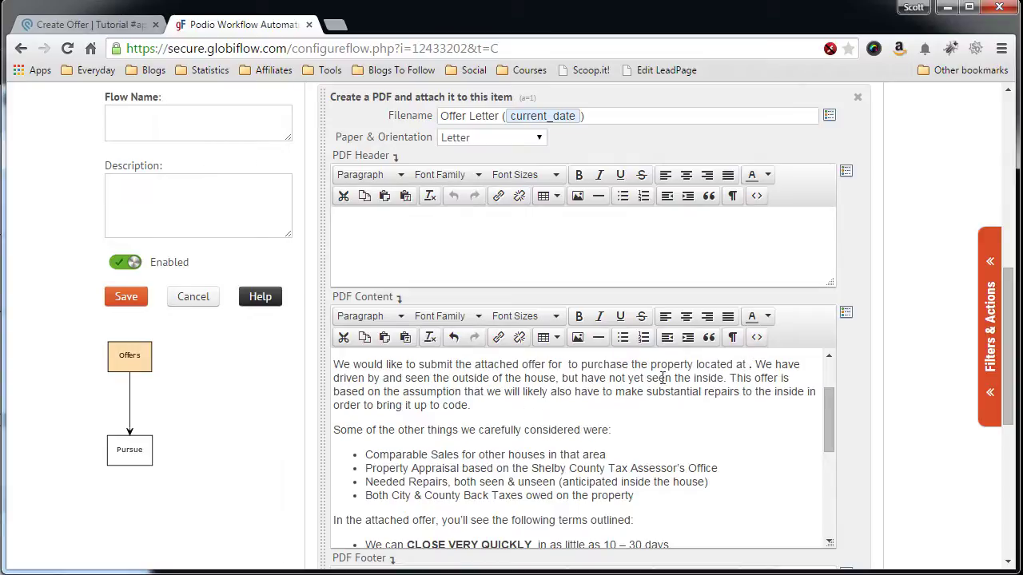
- Insert the Ref (Lead) Address token after 'located at' in the letter
left_click(846, 318)
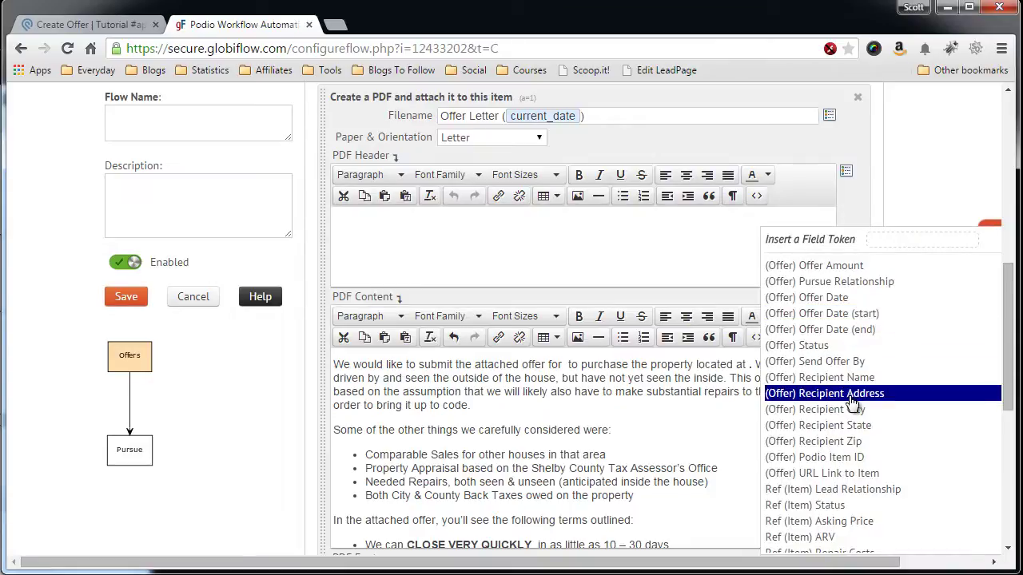
scroll(843, 397, "down", 6)
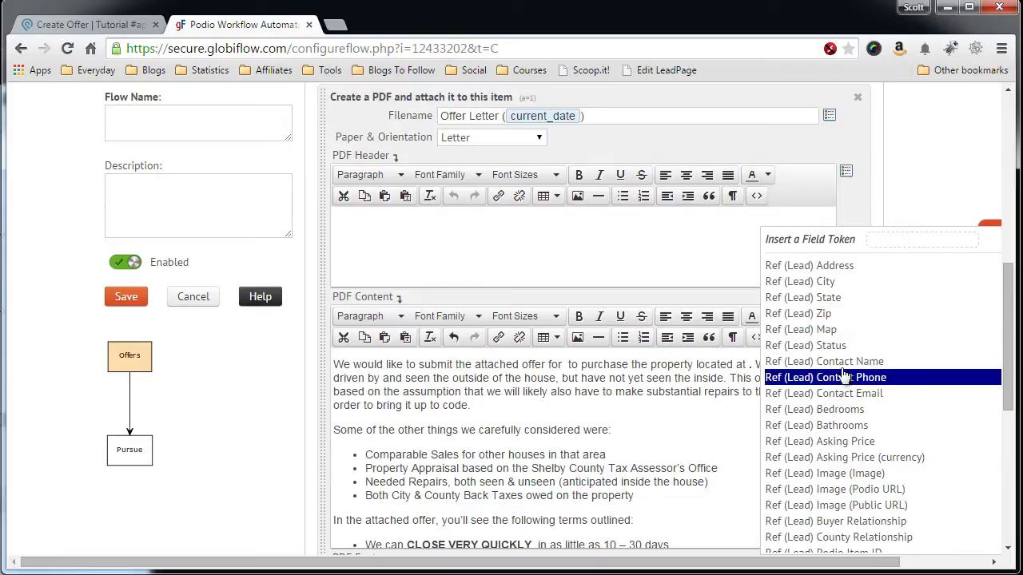
scroll(847, 440, "down", 2)
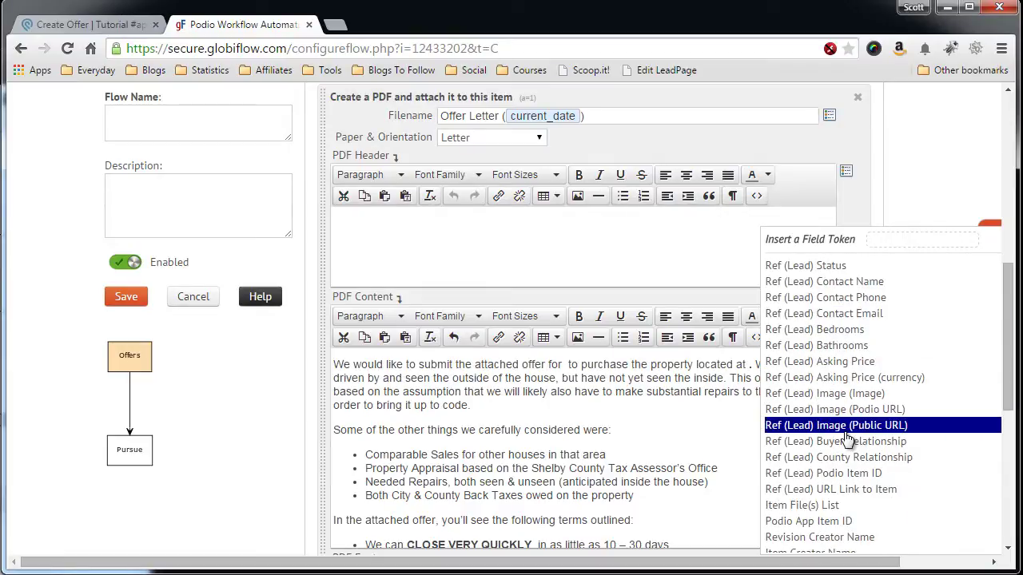
scroll(847, 439, "up", 2)
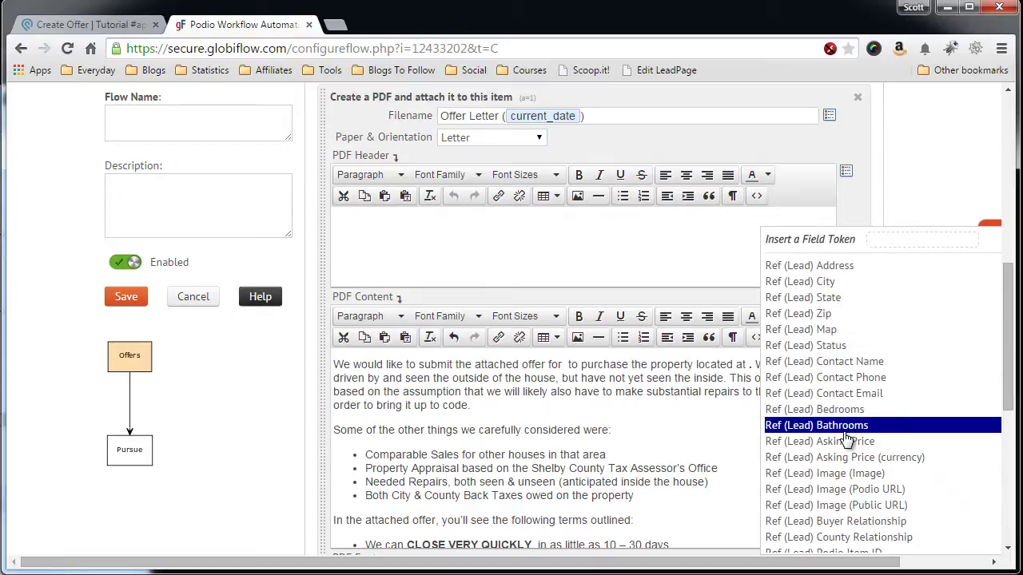
scroll(845, 438, "up", 2)
left_click(836, 349)
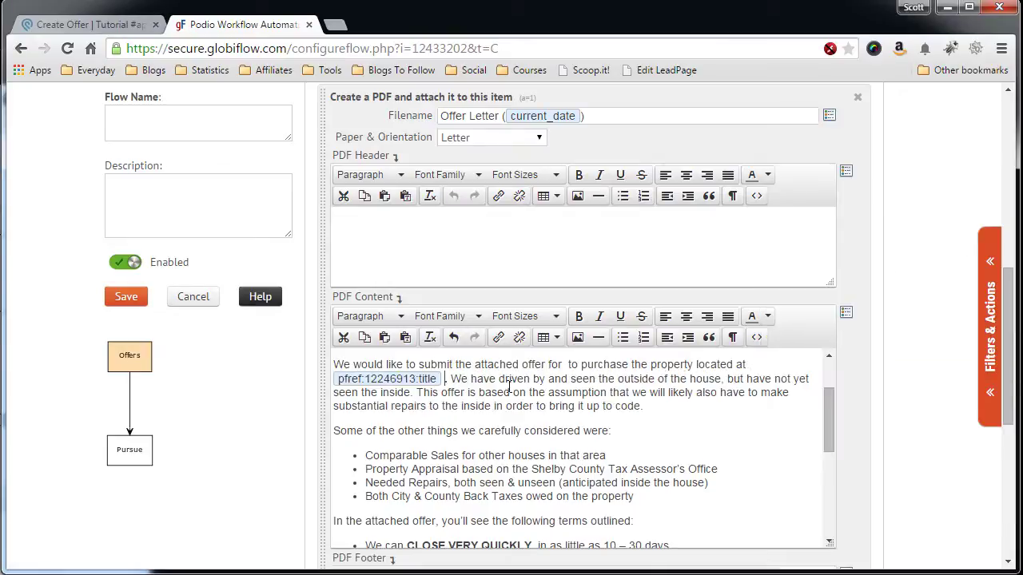
- Scroll through the rest of the offer letter content to review it
left_click(461, 380)
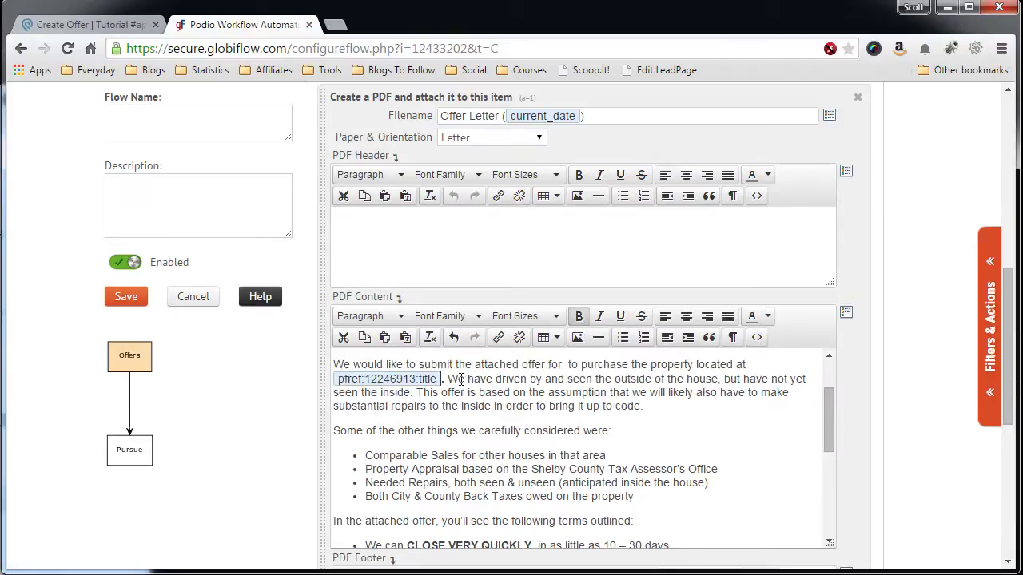
left_click(515, 423)
scroll(536, 423, "down", 1)
scroll(534, 425, "down", 1)
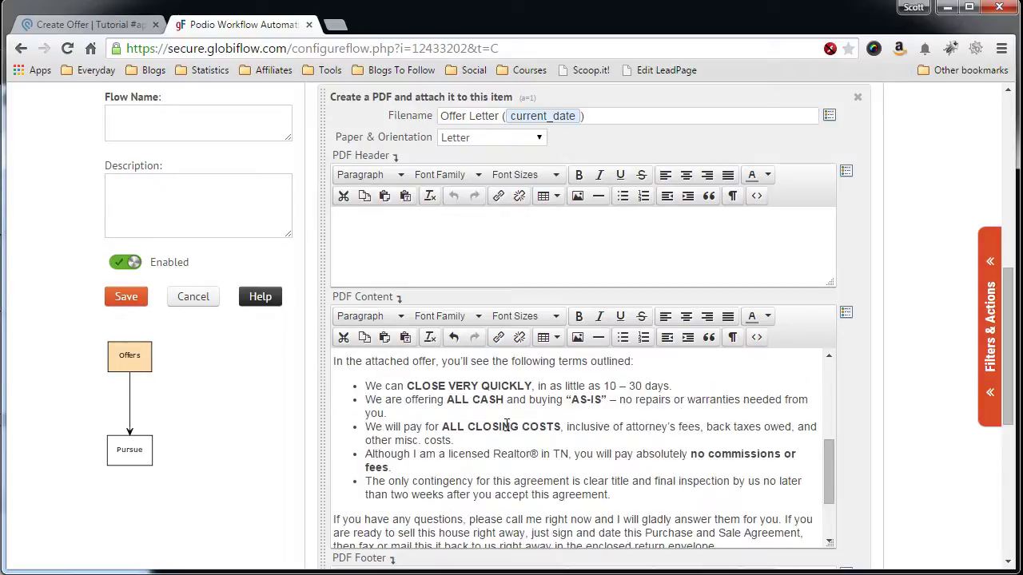
scroll(506, 425, "down", 1)
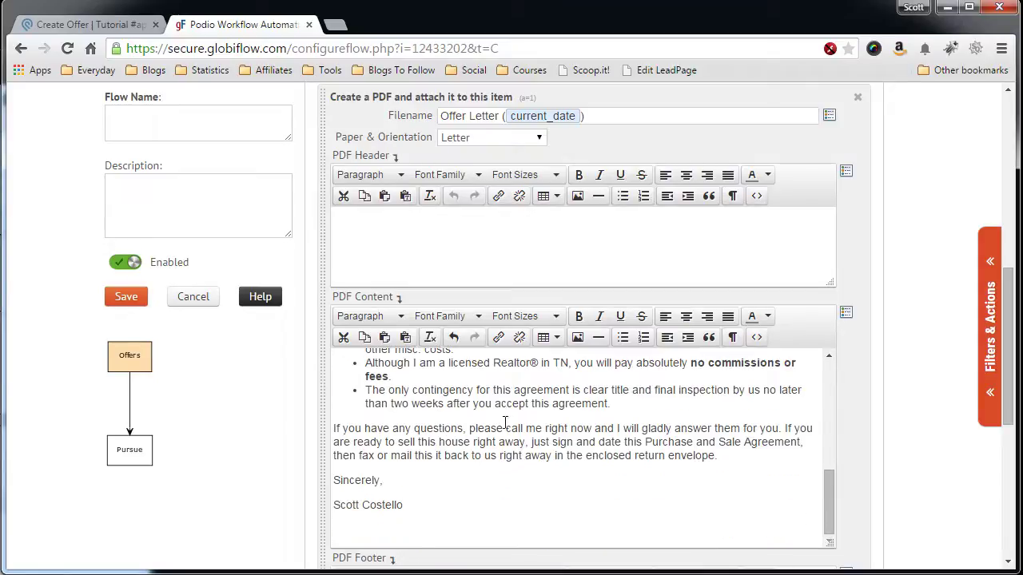
scroll(569, 444, "up", 3)
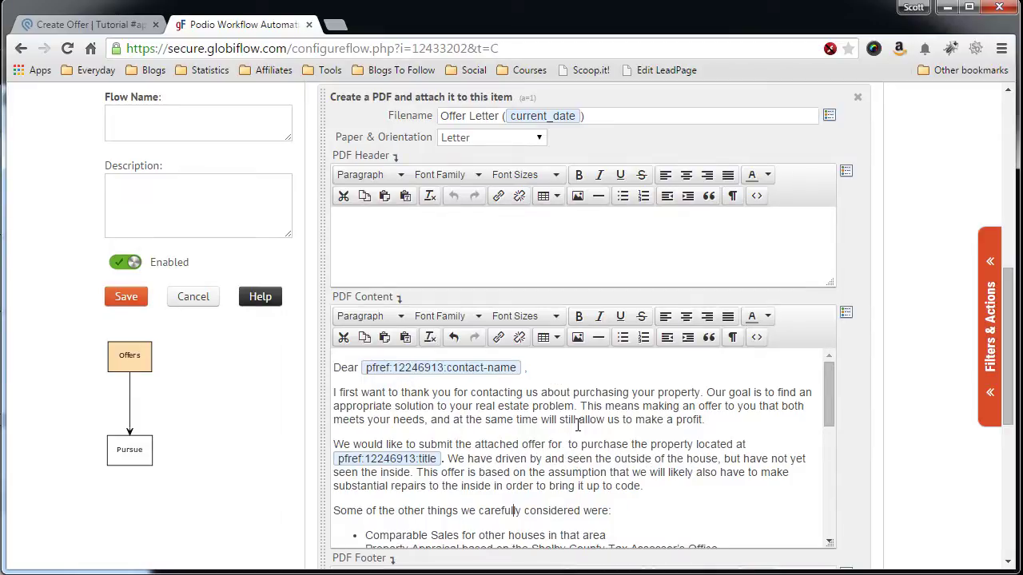
left_click(584, 393)
scroll(528, 274, "down", 2)
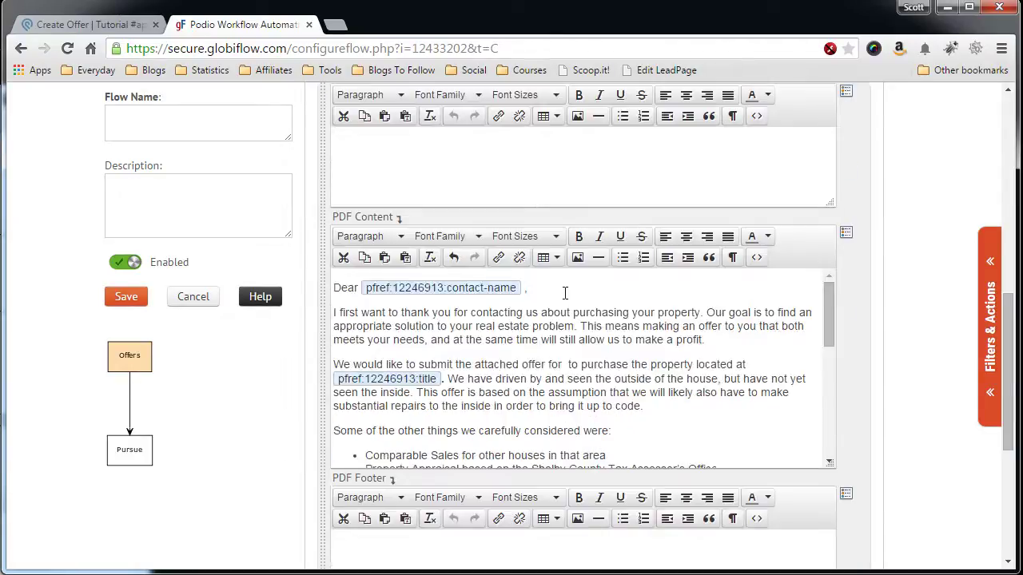
scroll(568, 296, "down", 1)
scroll(853, 331, "down", 2)
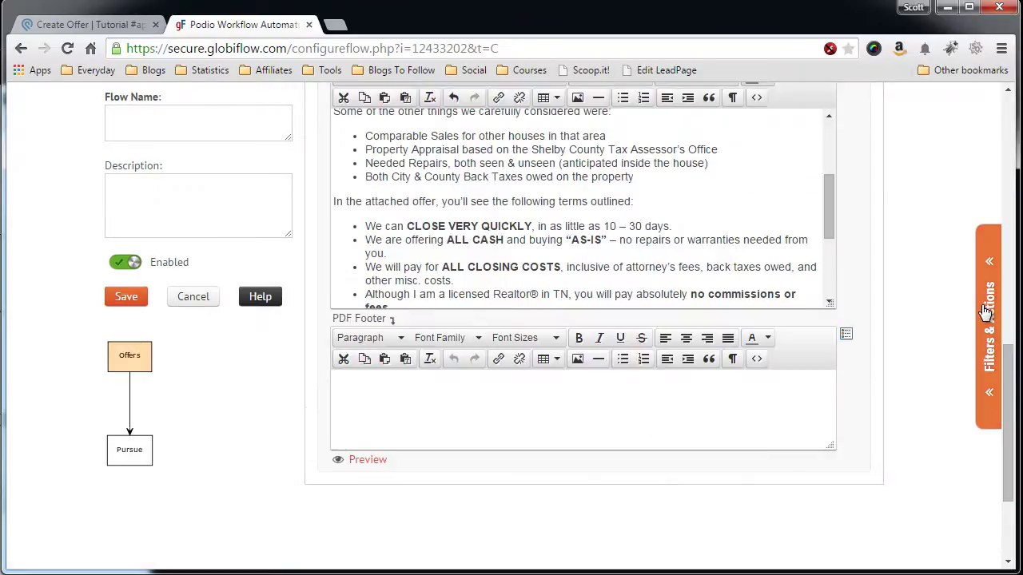
- Add an Add Comment action with the body 'Offer Letter has been created'
left_click(987, 312)
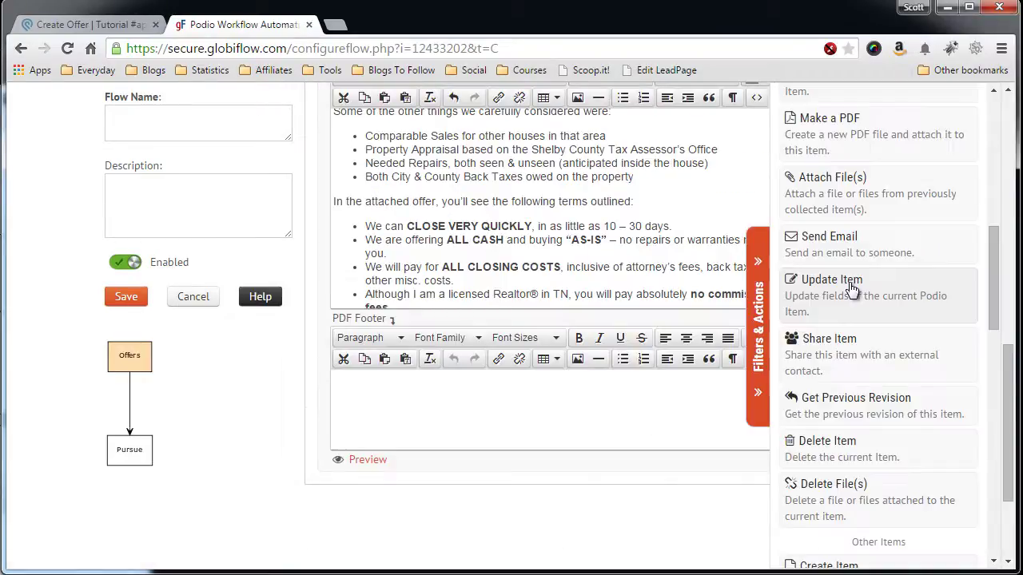
scroll(853, 290, "up", 3)
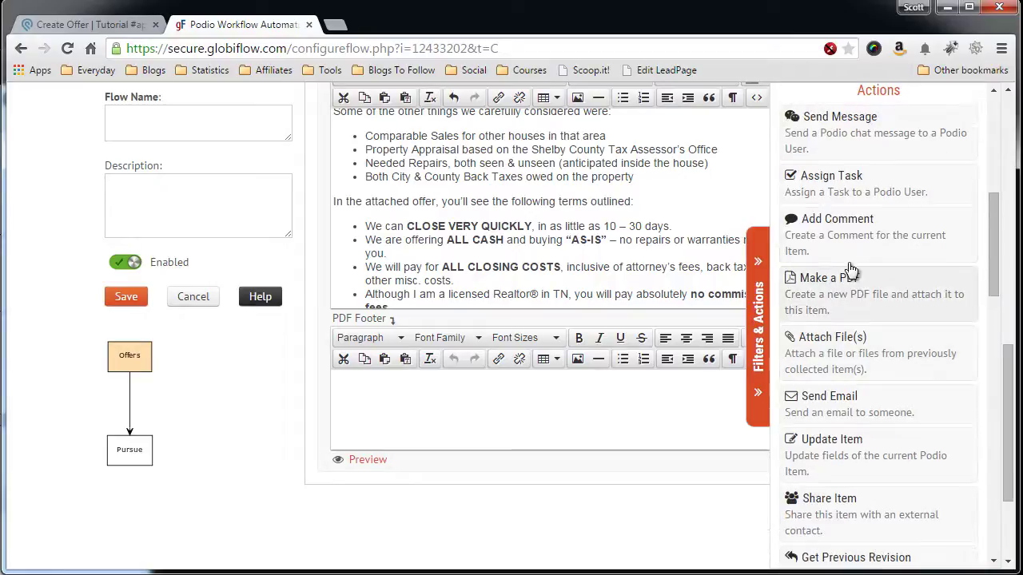
left_click(883, 180)
scroll(592, 331, "up", 2)
left_click(551, 359)
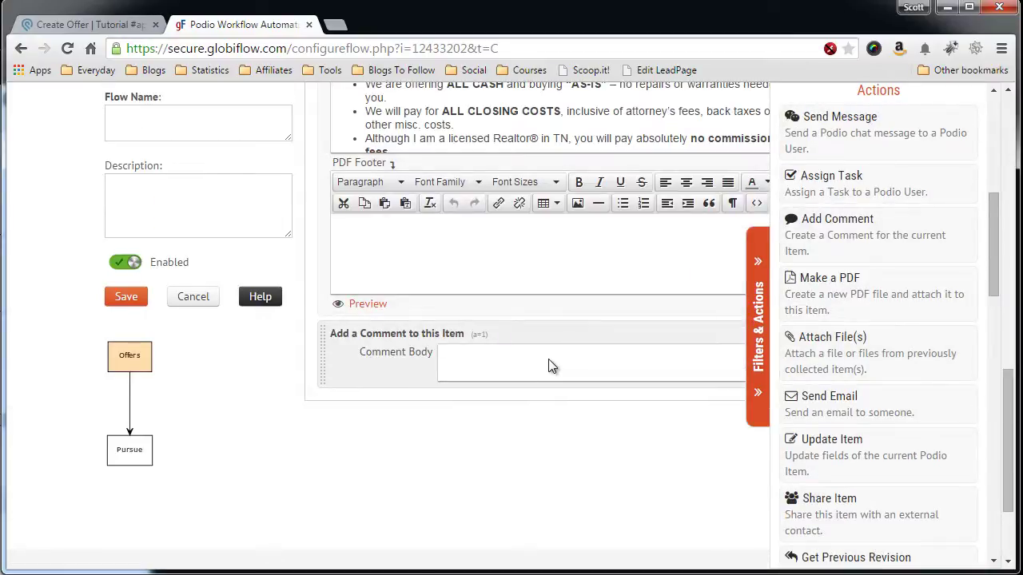
type("Offer Letter has been created")
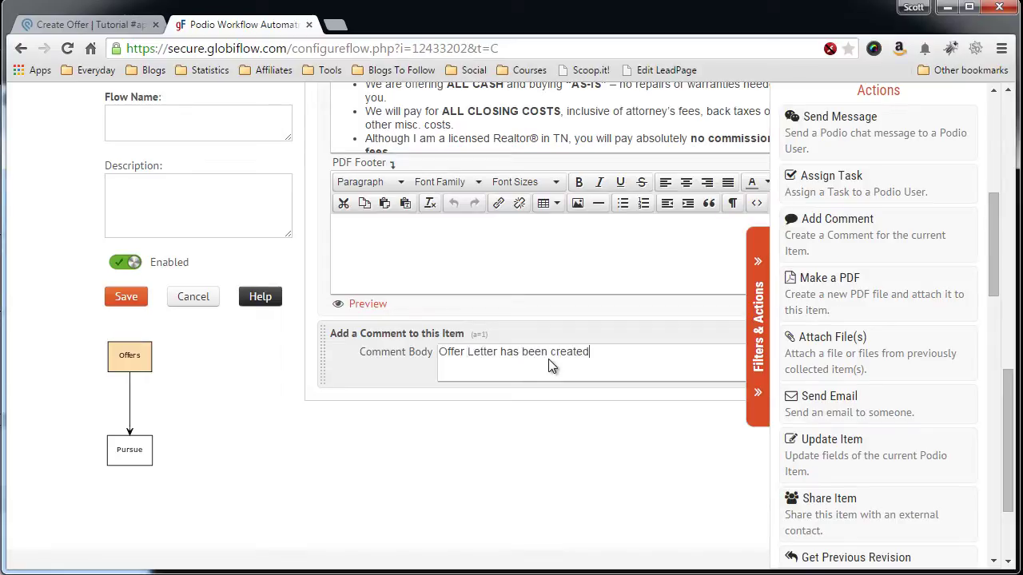
scroll(445, 353, "up", 3)
scroll(314, 263, "up", 3)
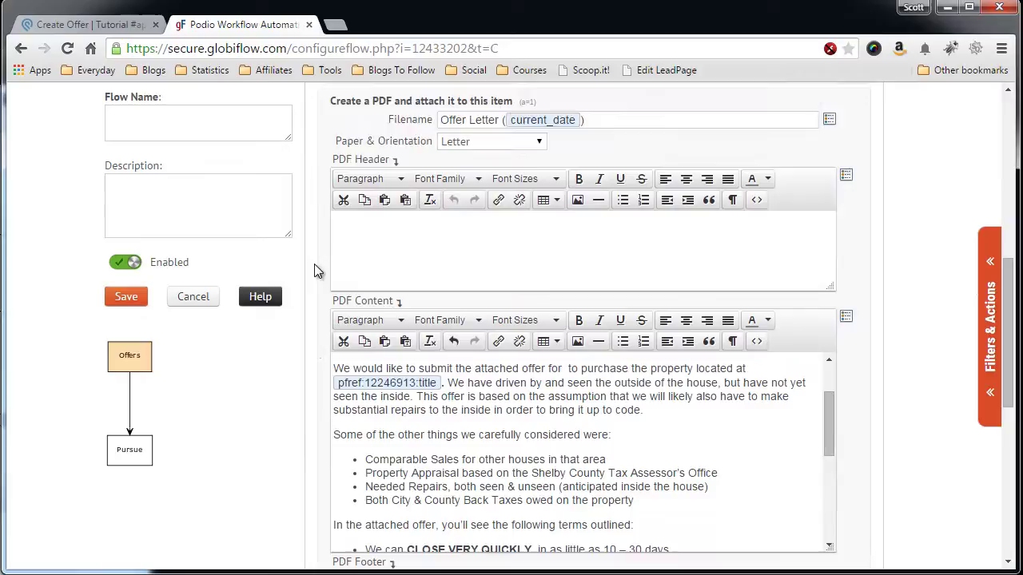
- Enter 'Create Offer Letter PDF' as the flow name
left_click(255, 111)
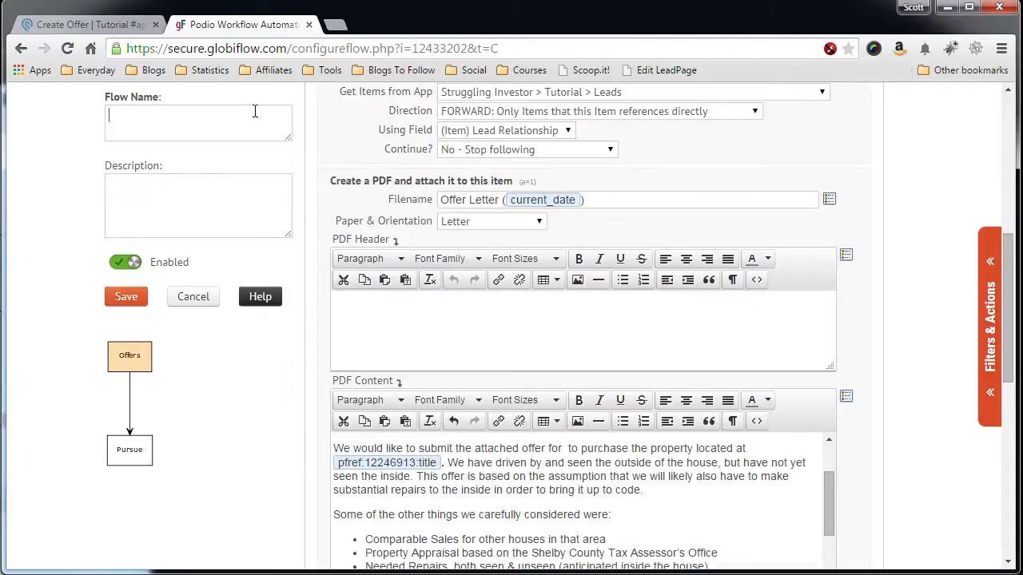
type("Create Offer Letter PDF")
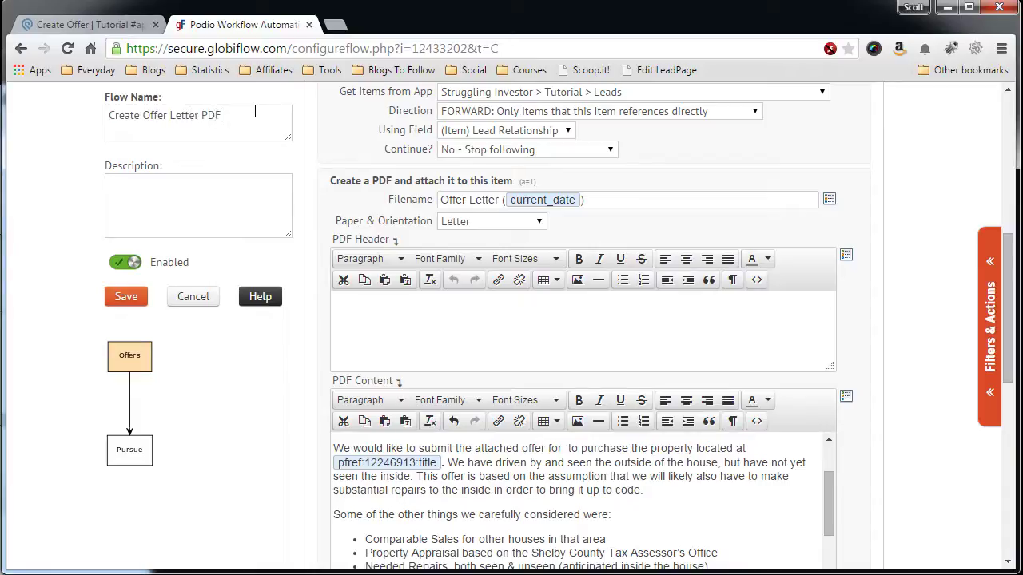
left_click(128, 296)
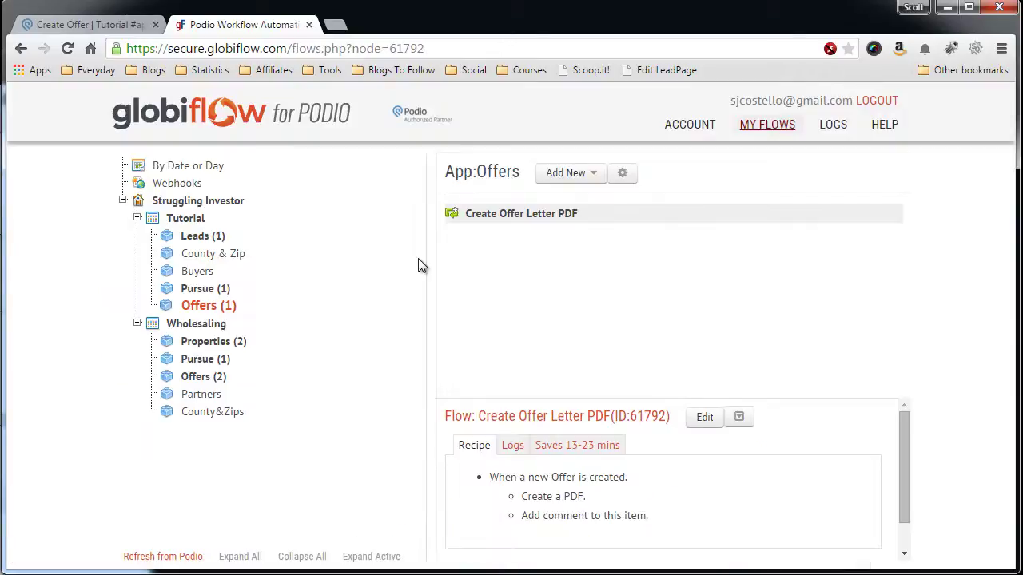